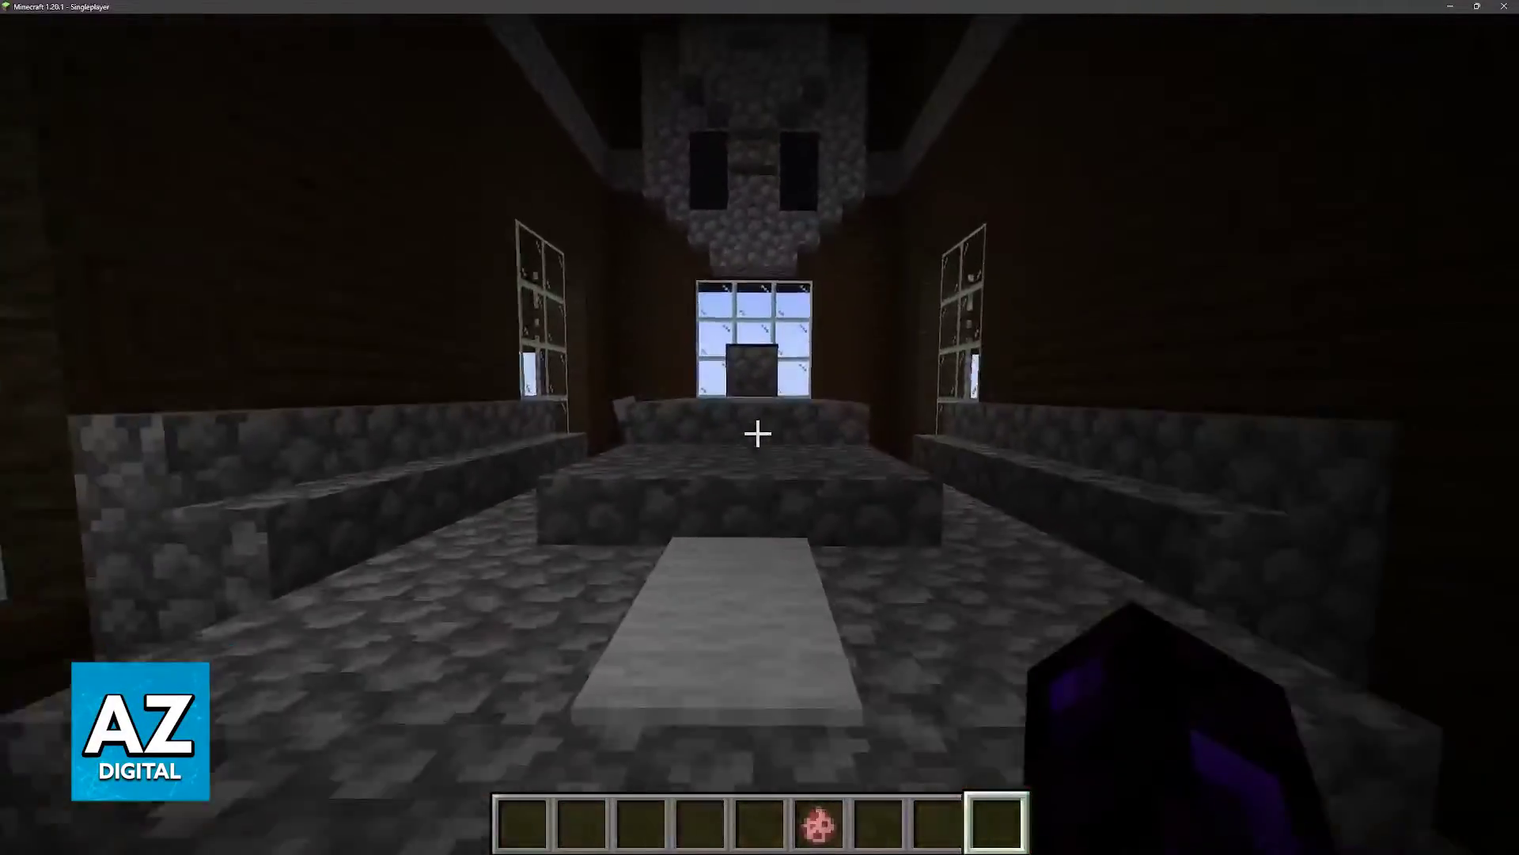
Pause the game and choose Save and Quit to Title
{"action": "scroll", "coordinate": [760, 427], "scroll_direction": "up", "scroll_amount": 1}
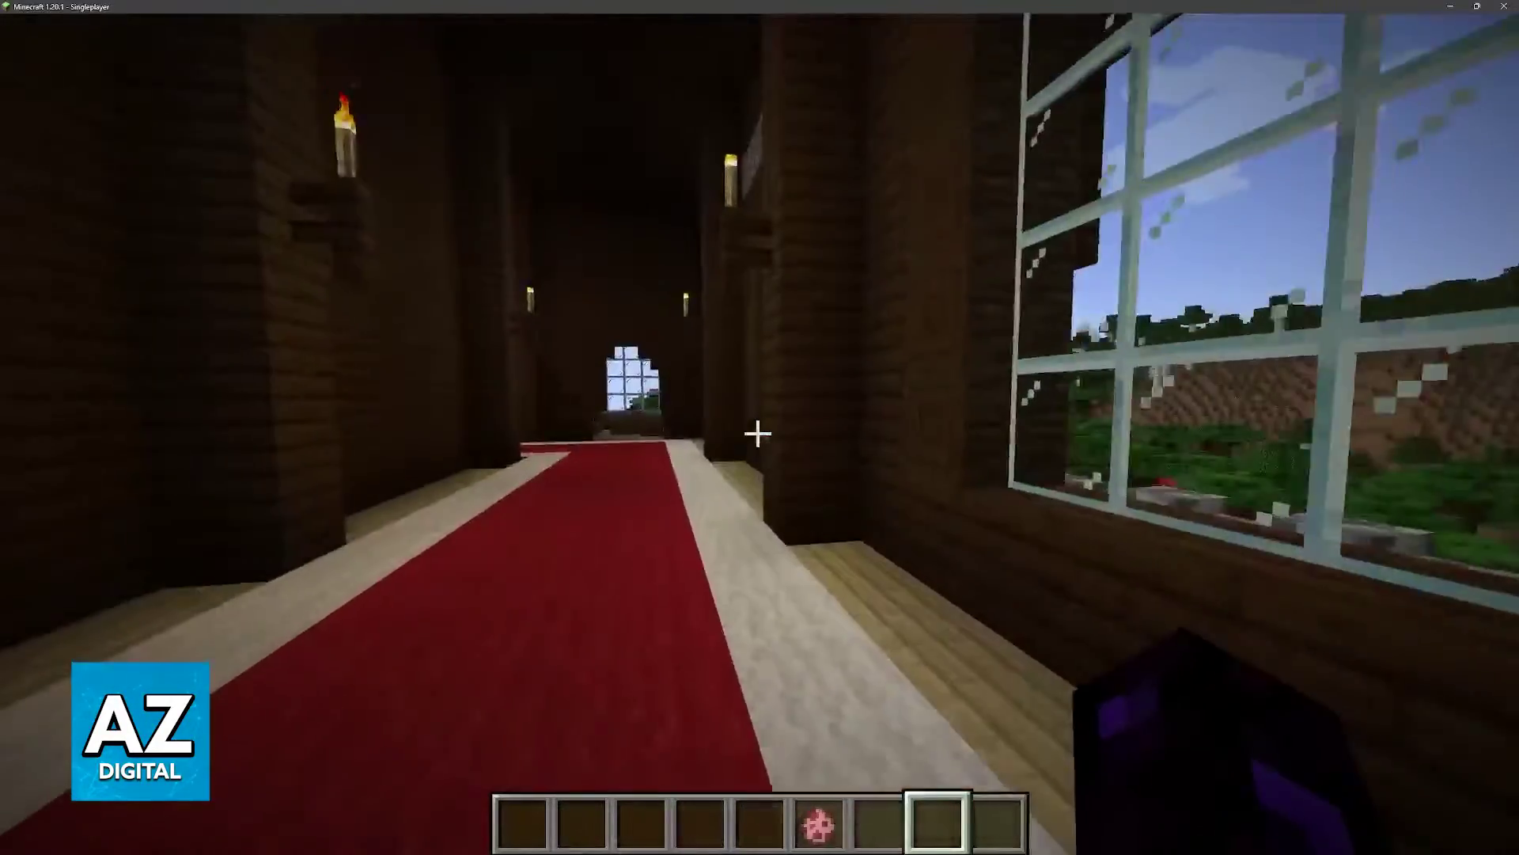
{"action": "key", "text": "Escape"}
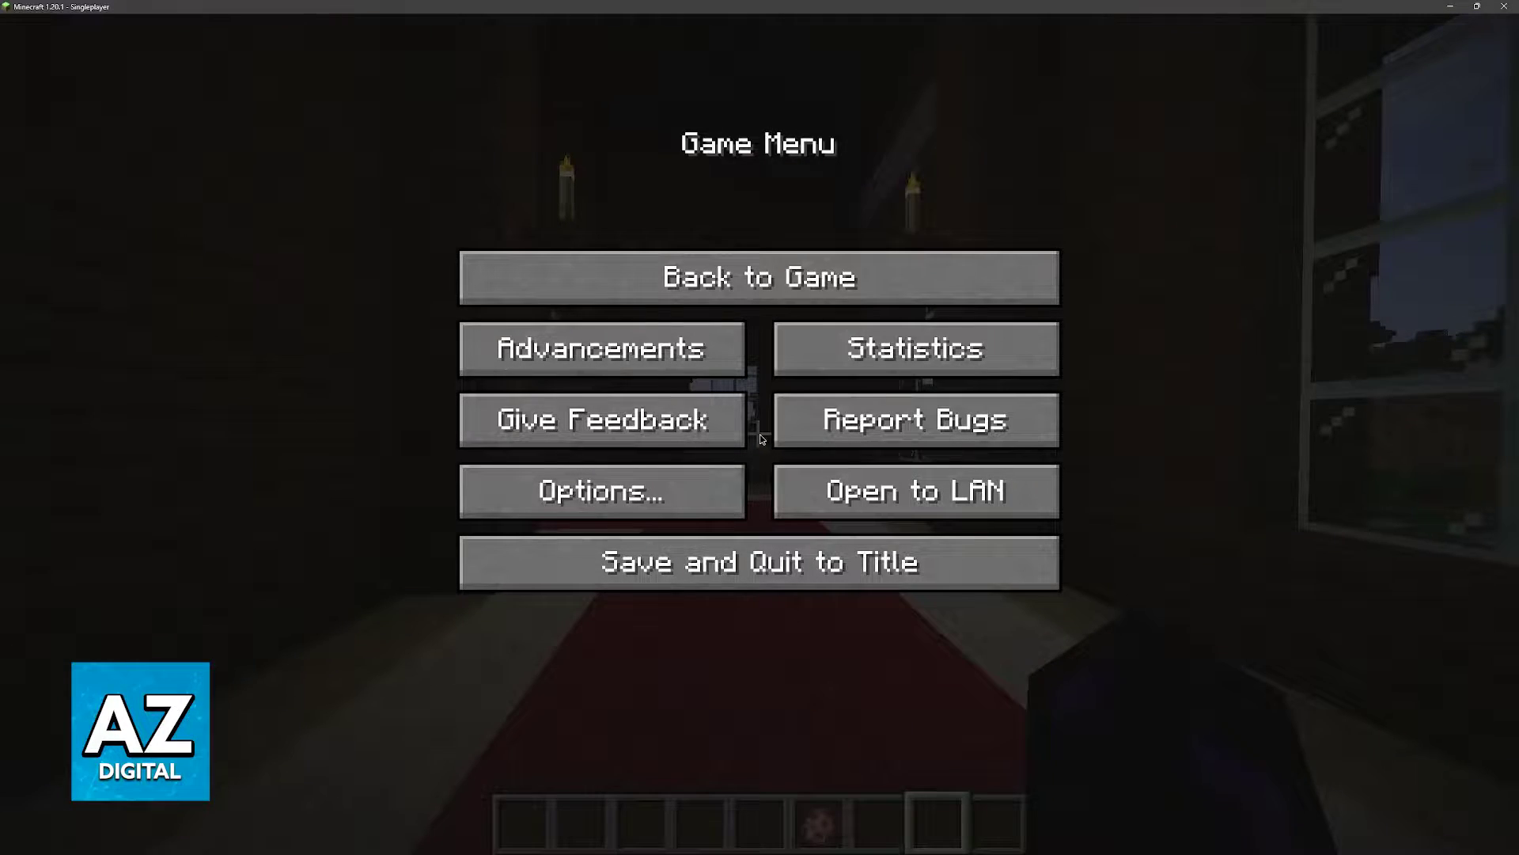
{"action": "left_click", "coordinate": [908, 551]}
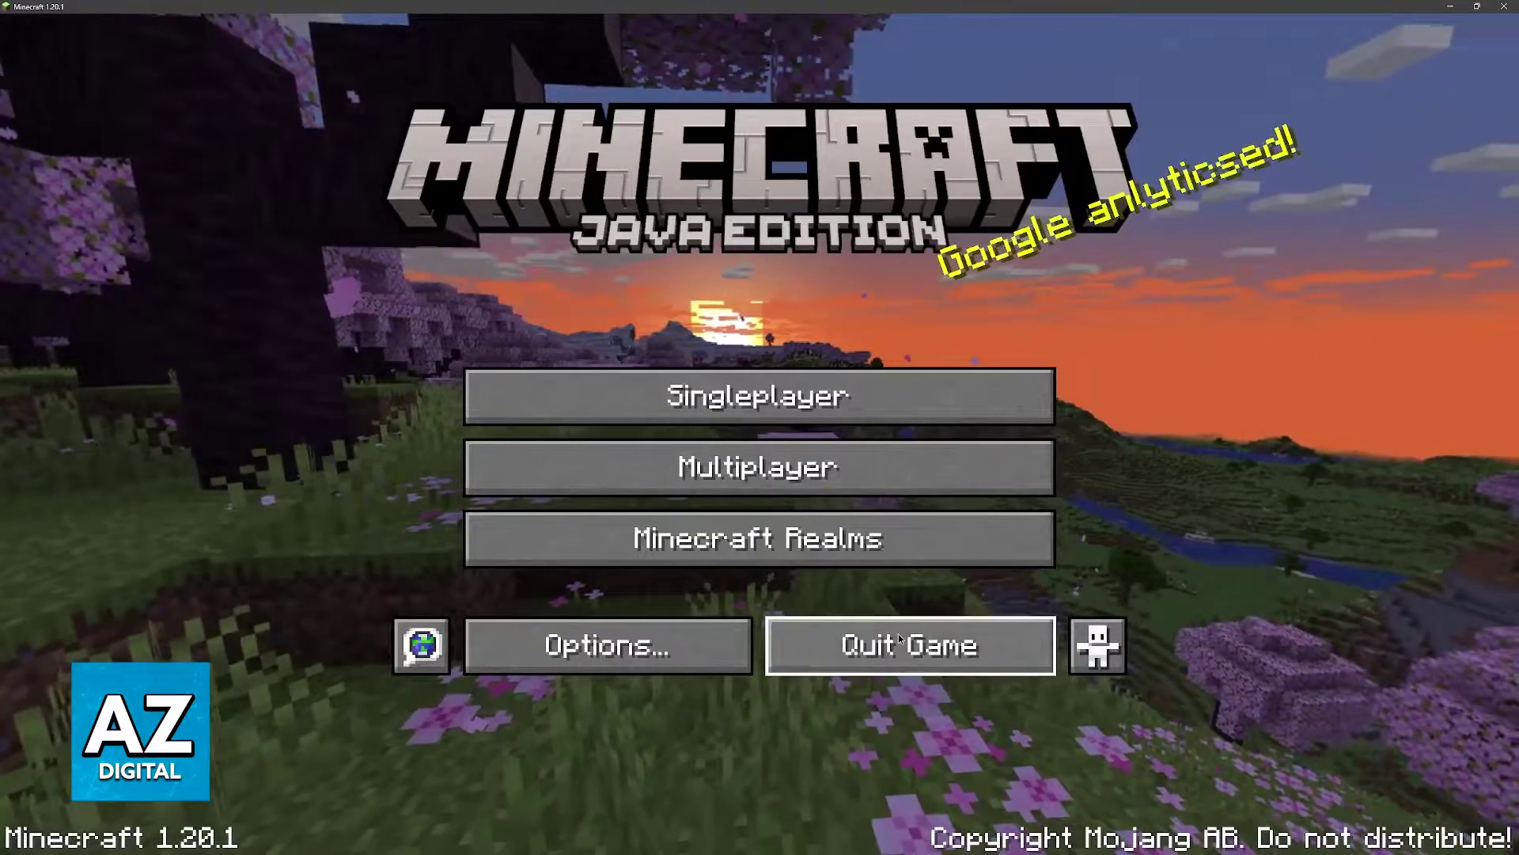
Quit Minecraft and look over the Controllable (Forge) CurseForge page and its author
{"action": "left_click", "coordinate": [909, 641]}
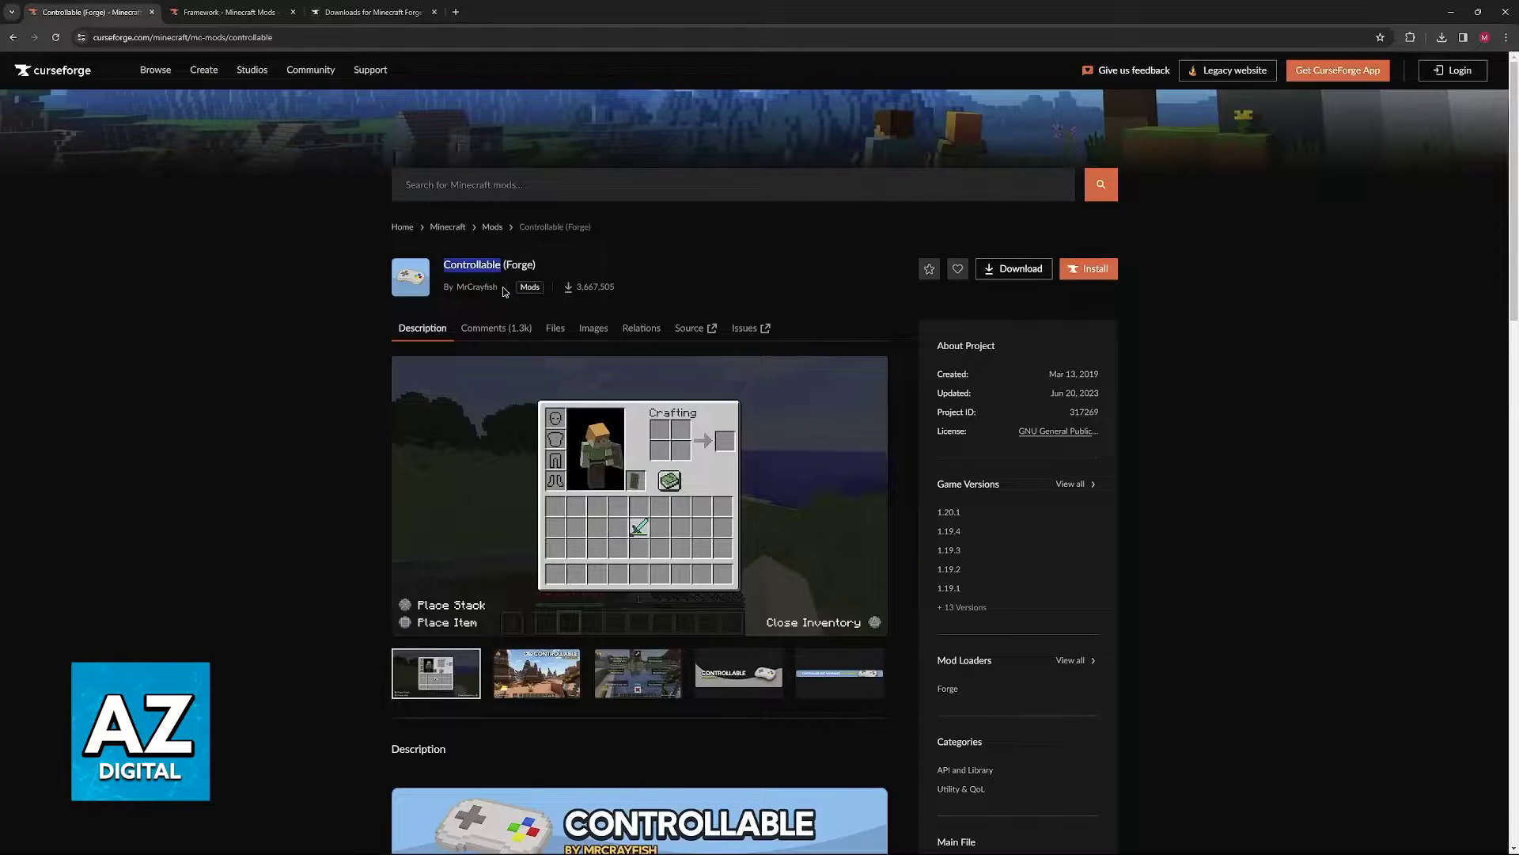
{"action": "left_click_drag", "start_coordinate": [504, 291], "coordinate": [464, 288]}
{"action": "left_click", "coordinate": [259, 252]}
{"action": "scroll", "coordinate": [491, 391], "scroll_direction": "down", "scroll_amount": 2}
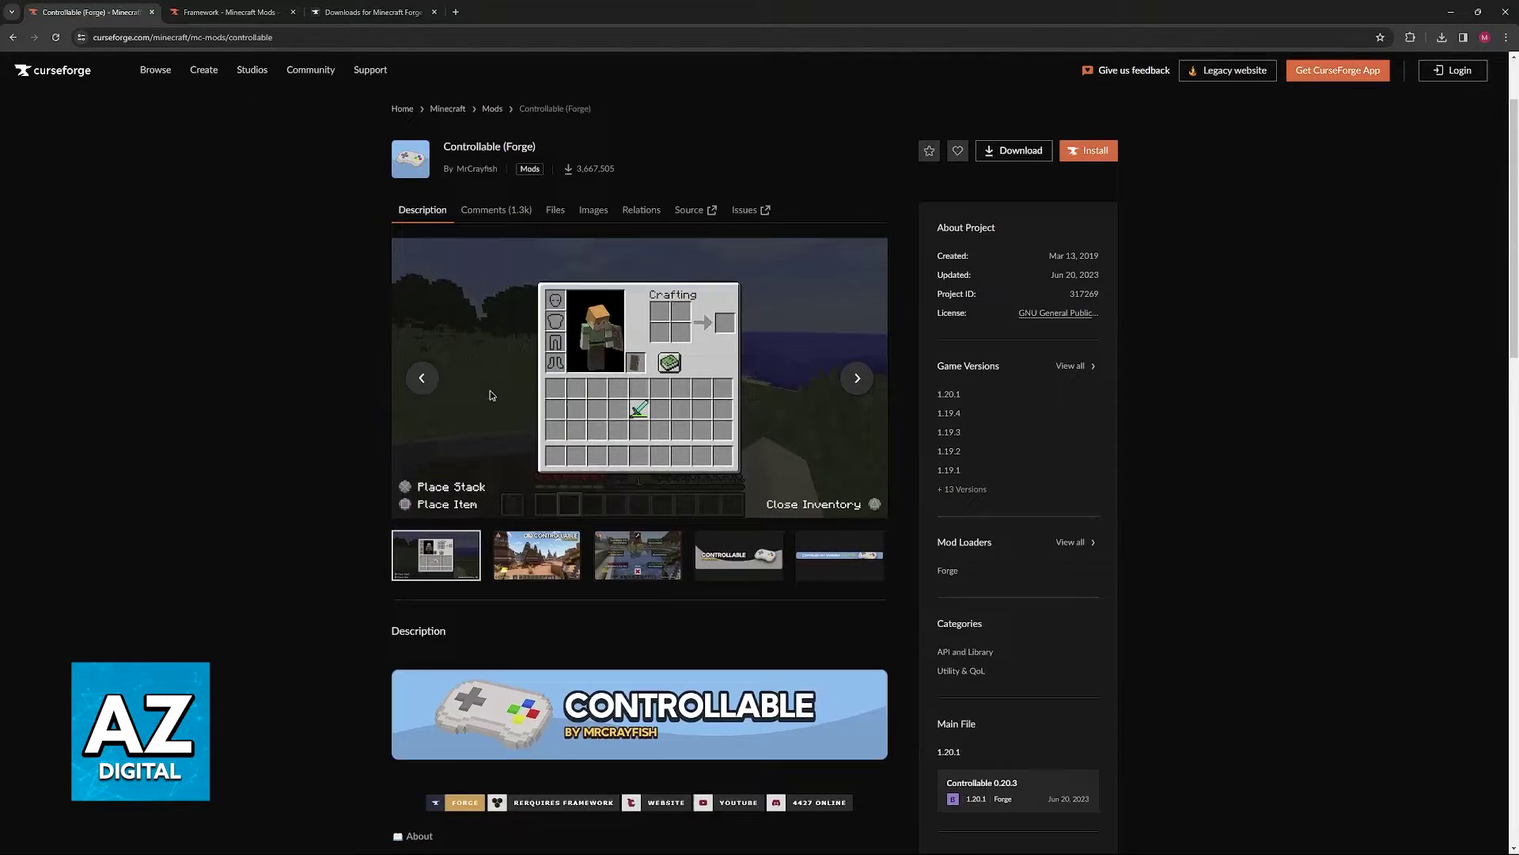
{"action": "scroll", "coordinate": [563, 585], "scroll_direction": "down", "scroll_amount": 2}
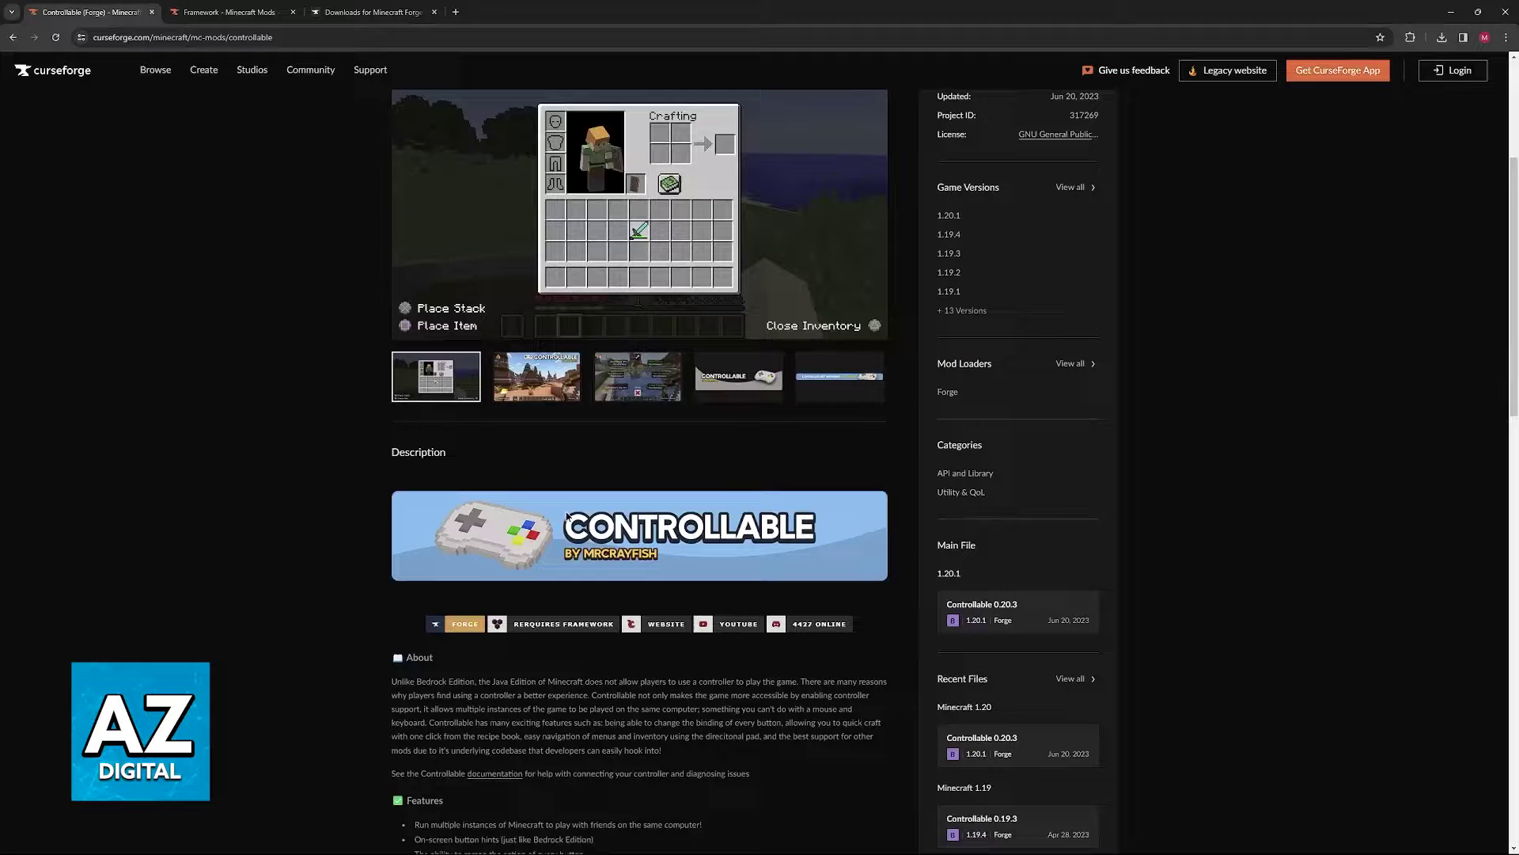
Browse the Controllable screenshot gallery, ending on the first inventory screenshot
{"action": "left_click", "coordinate": [577, 396]}
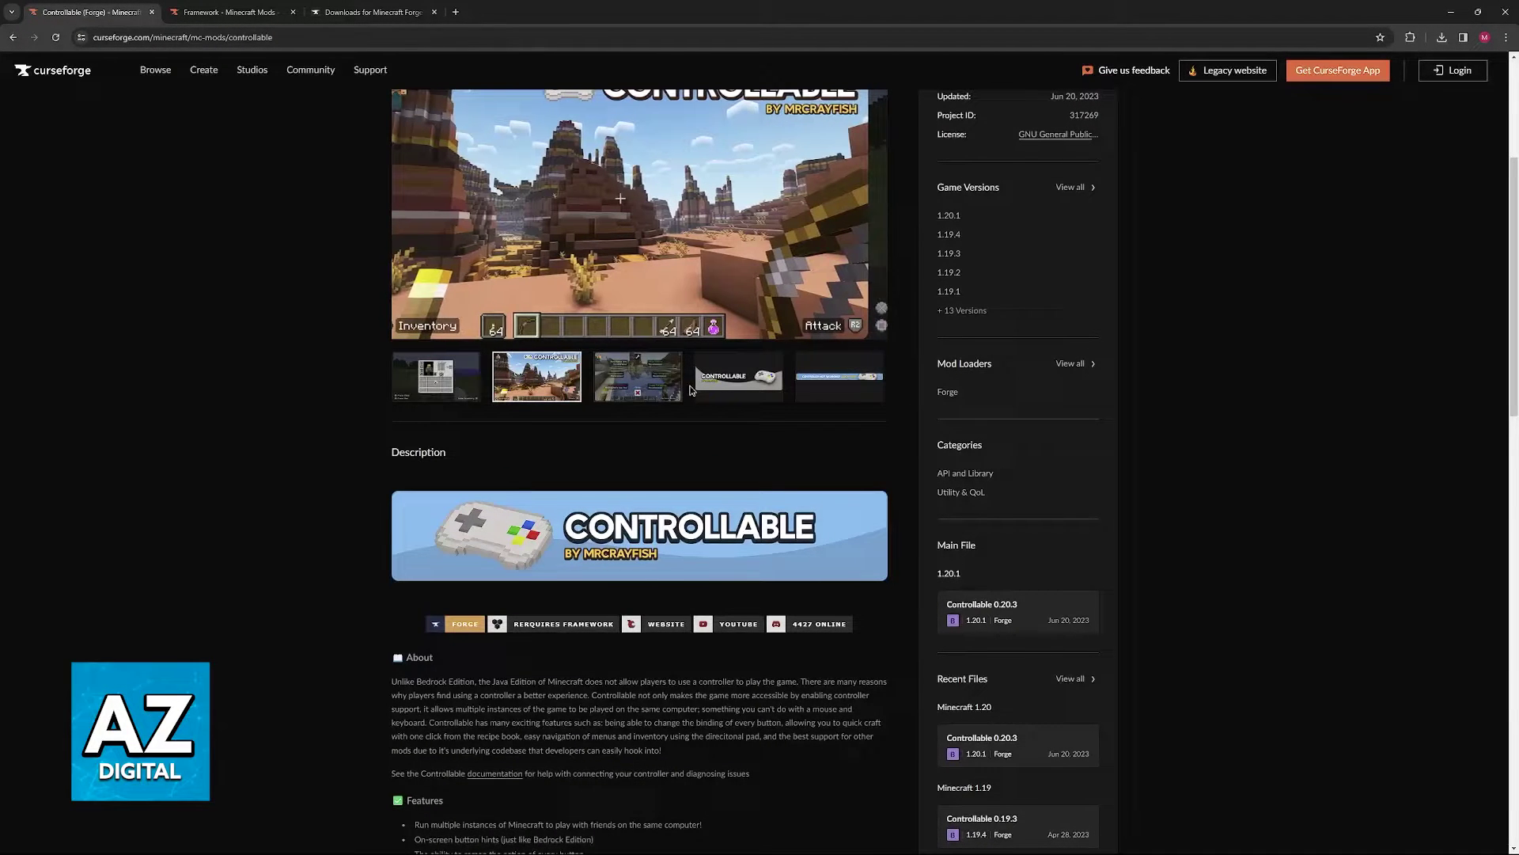
{"action": "scroll", "coordinate": [526, 532], "scroll_direction": "up", "scroll_amount": 3}
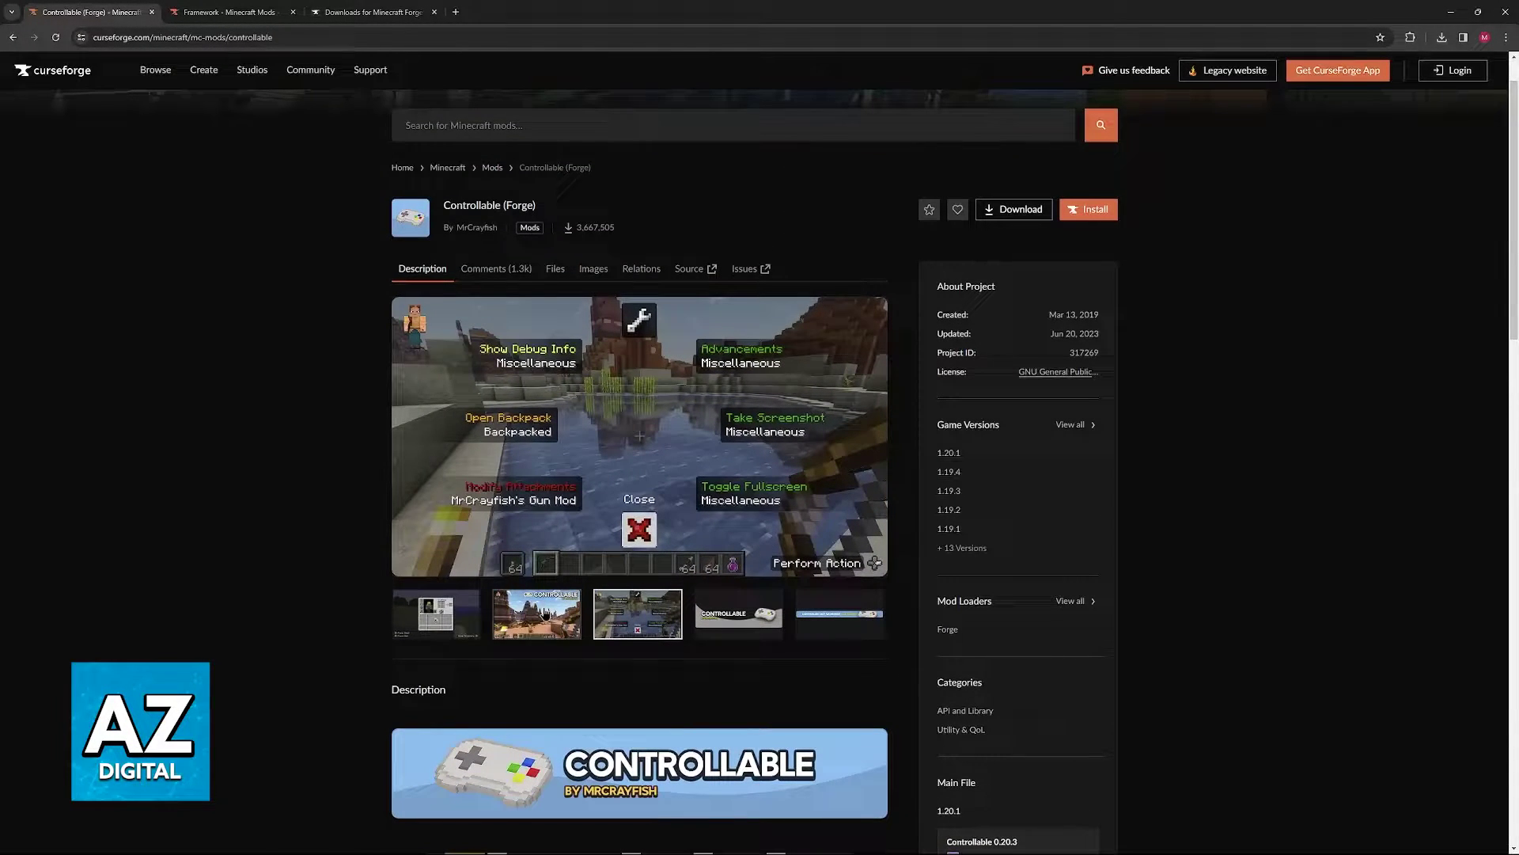
{"action": "left_click", "coordinate": [546, 614]}
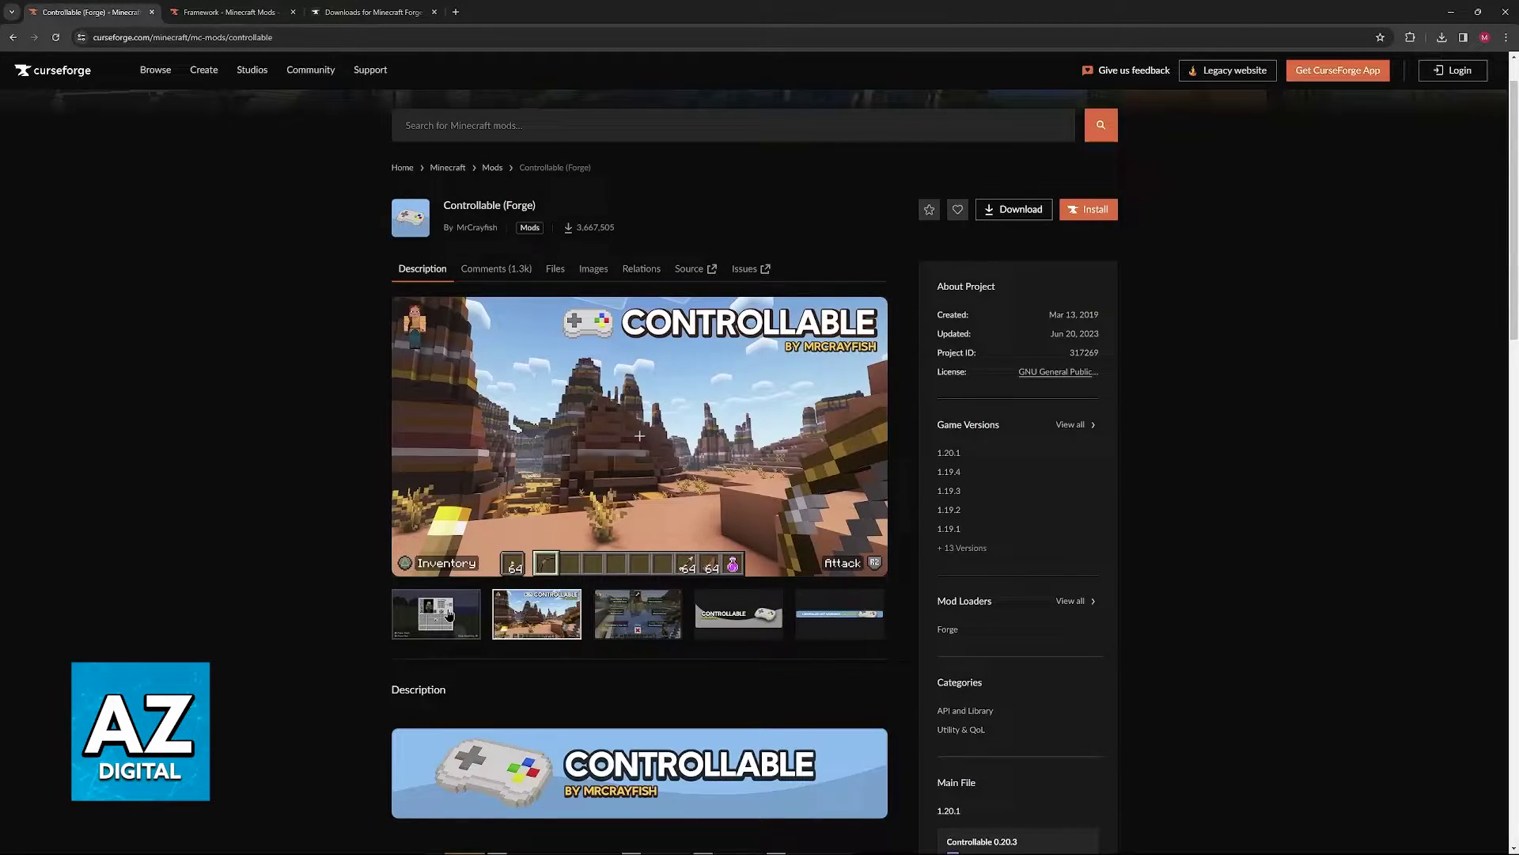
{"action": "left_click", "coordinate": [449, 615]}
{"action": "scroll", "coordinate": [672, 491], "scroll_direction": "down", "scroll_amount": 6}
{"action": "scroll", "coordinate": [888, 379], "scroll_direction": "up", "scroll_amount": 6}
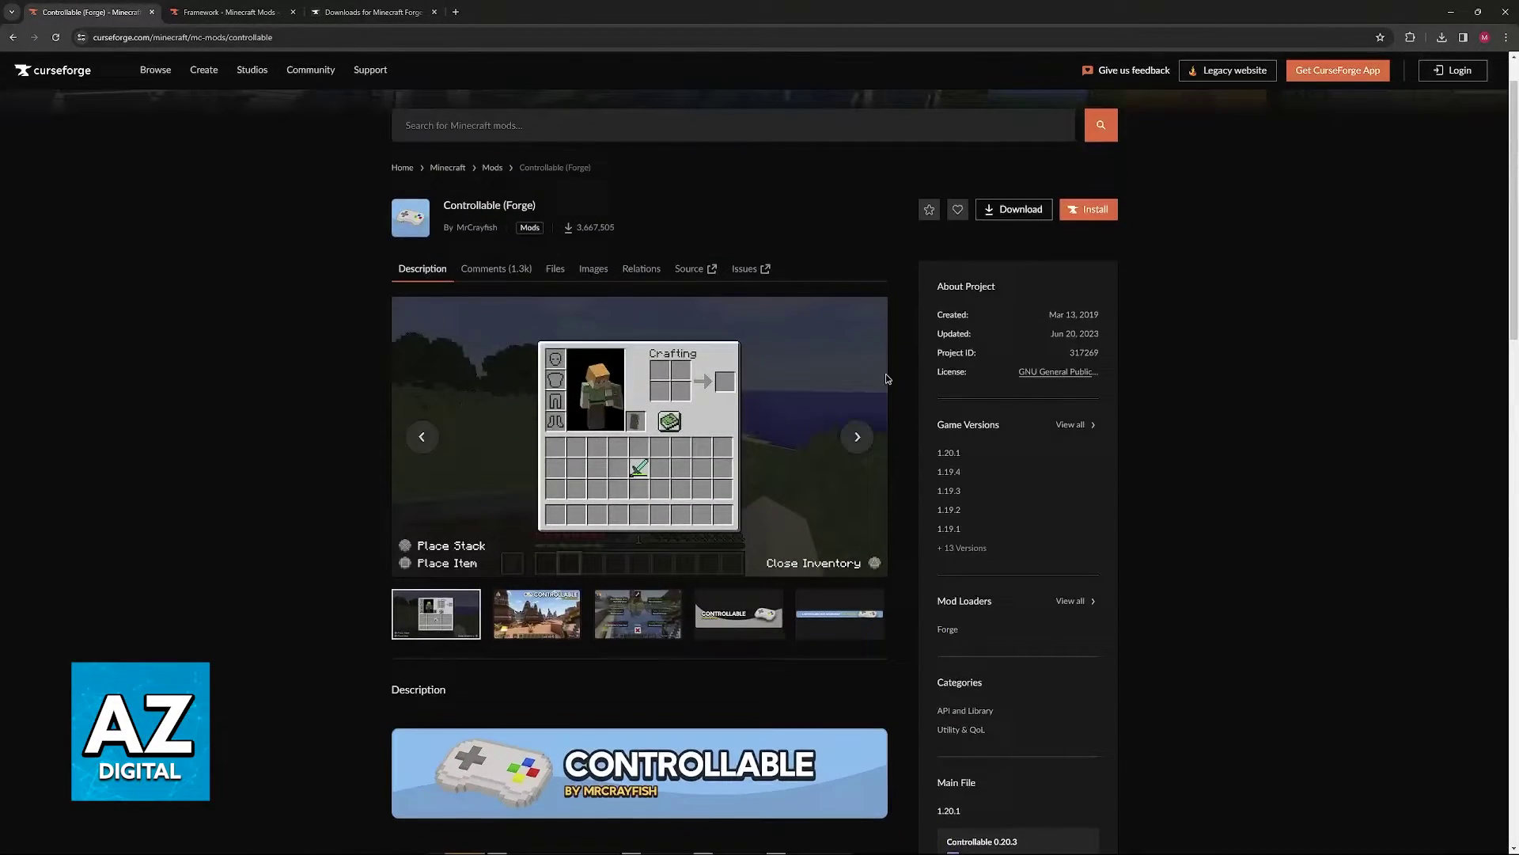
Filter Controllable's download to game version 1.20.1 with Forge, then go to the Forge downloads page
{"action": "left_click", "coordinate": [1017, 209]}
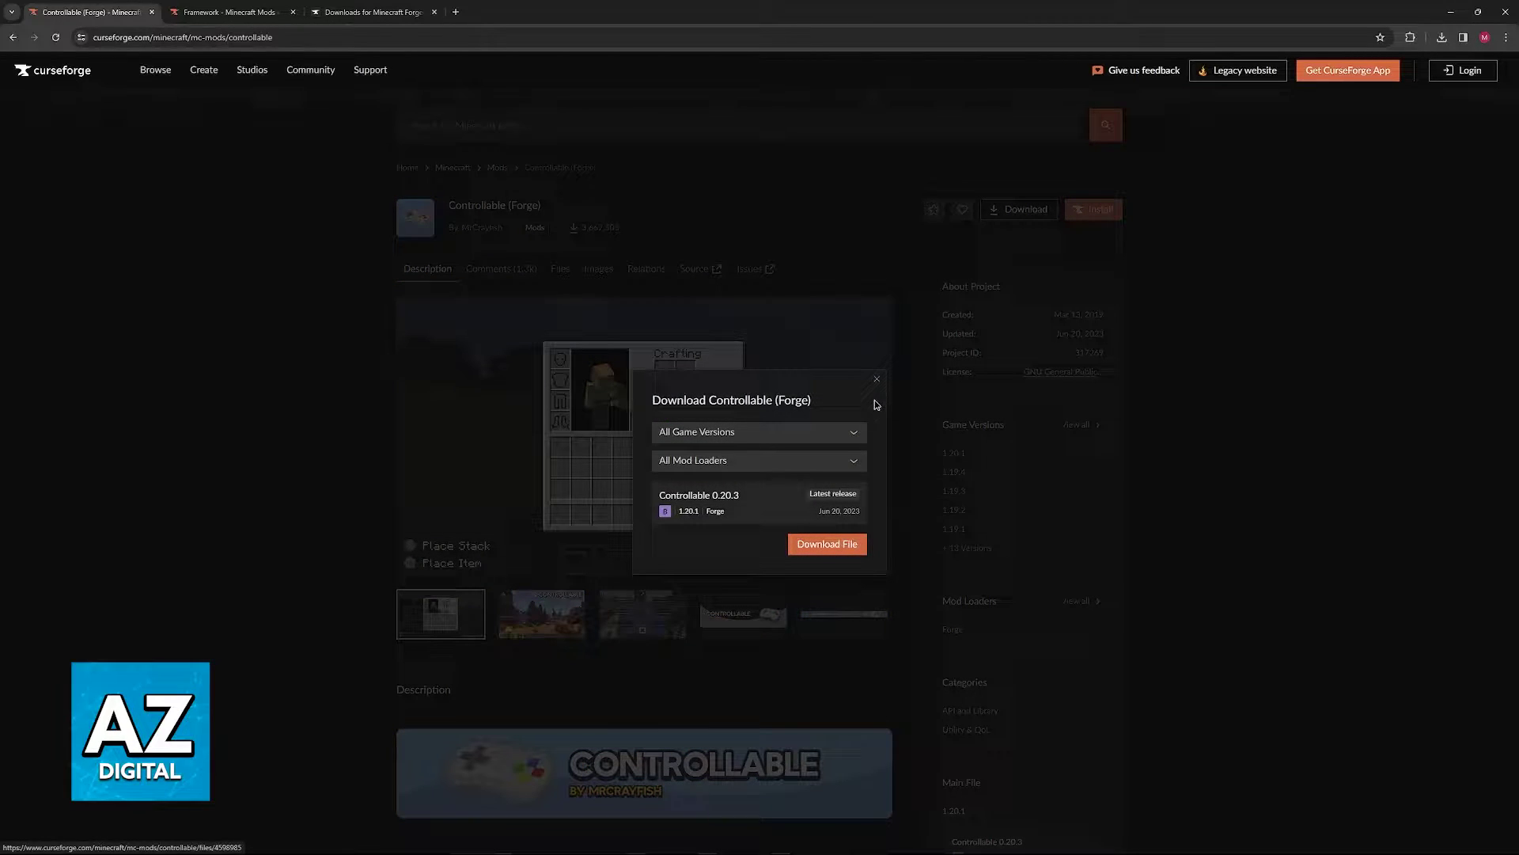
{"action": "left_click", "coordinate": [877, 379]}
{"action": "left_click", "coordinate": [1017, 210]}
{"action": "left_click", "coordinate": [706, 432]}
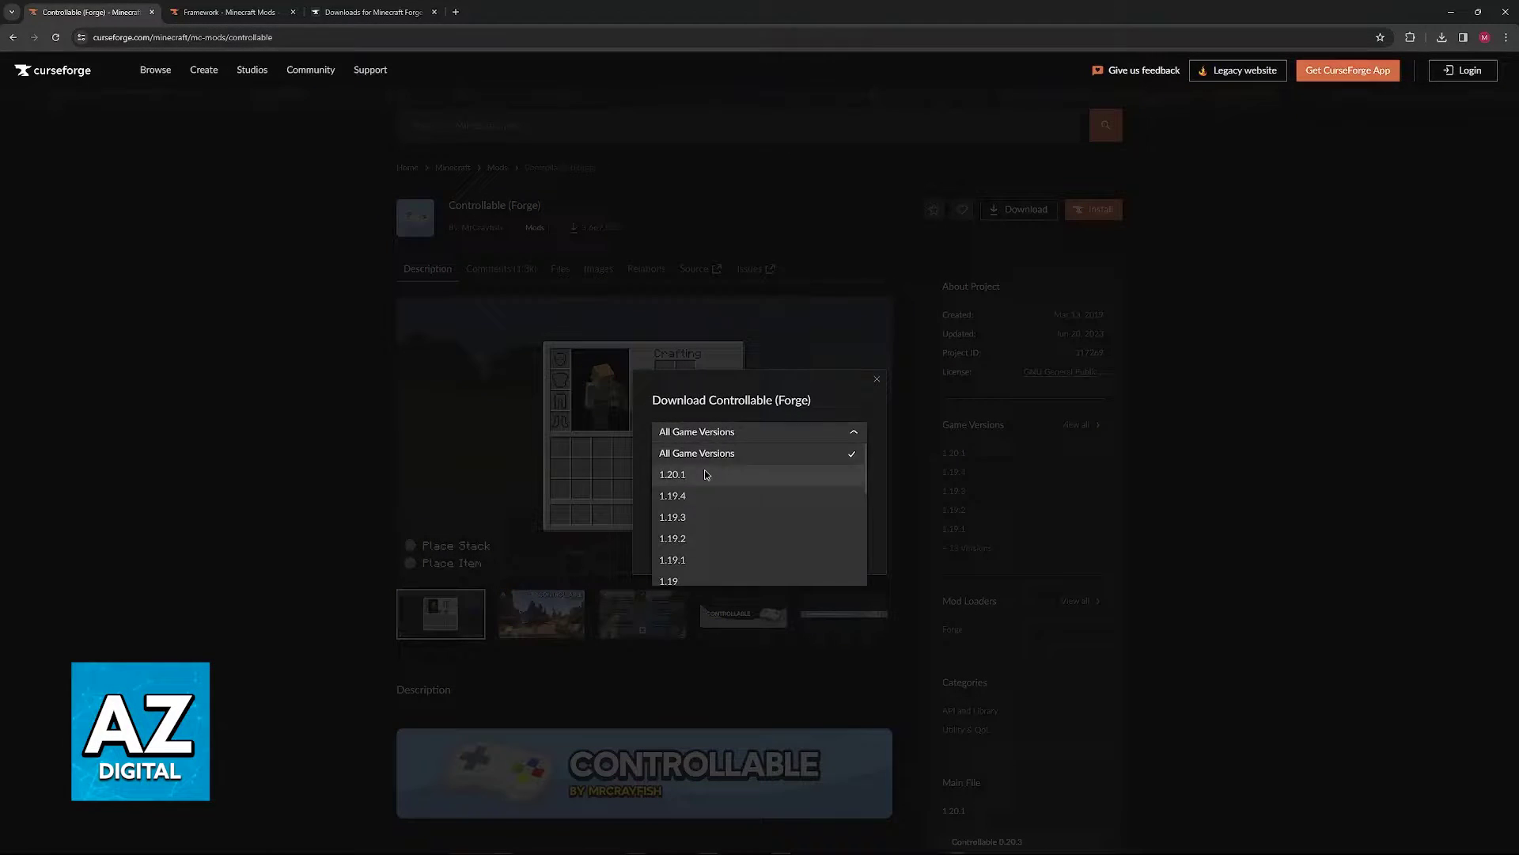
{"action": "left_click", "coordinate": [707, 473]}
{"action": "left_click", "coordinate": [705, 467]}
{"action": "left_click", "coordinate": [680, 436]}
{"action": "left_click", "coordinate": [684, 435]}
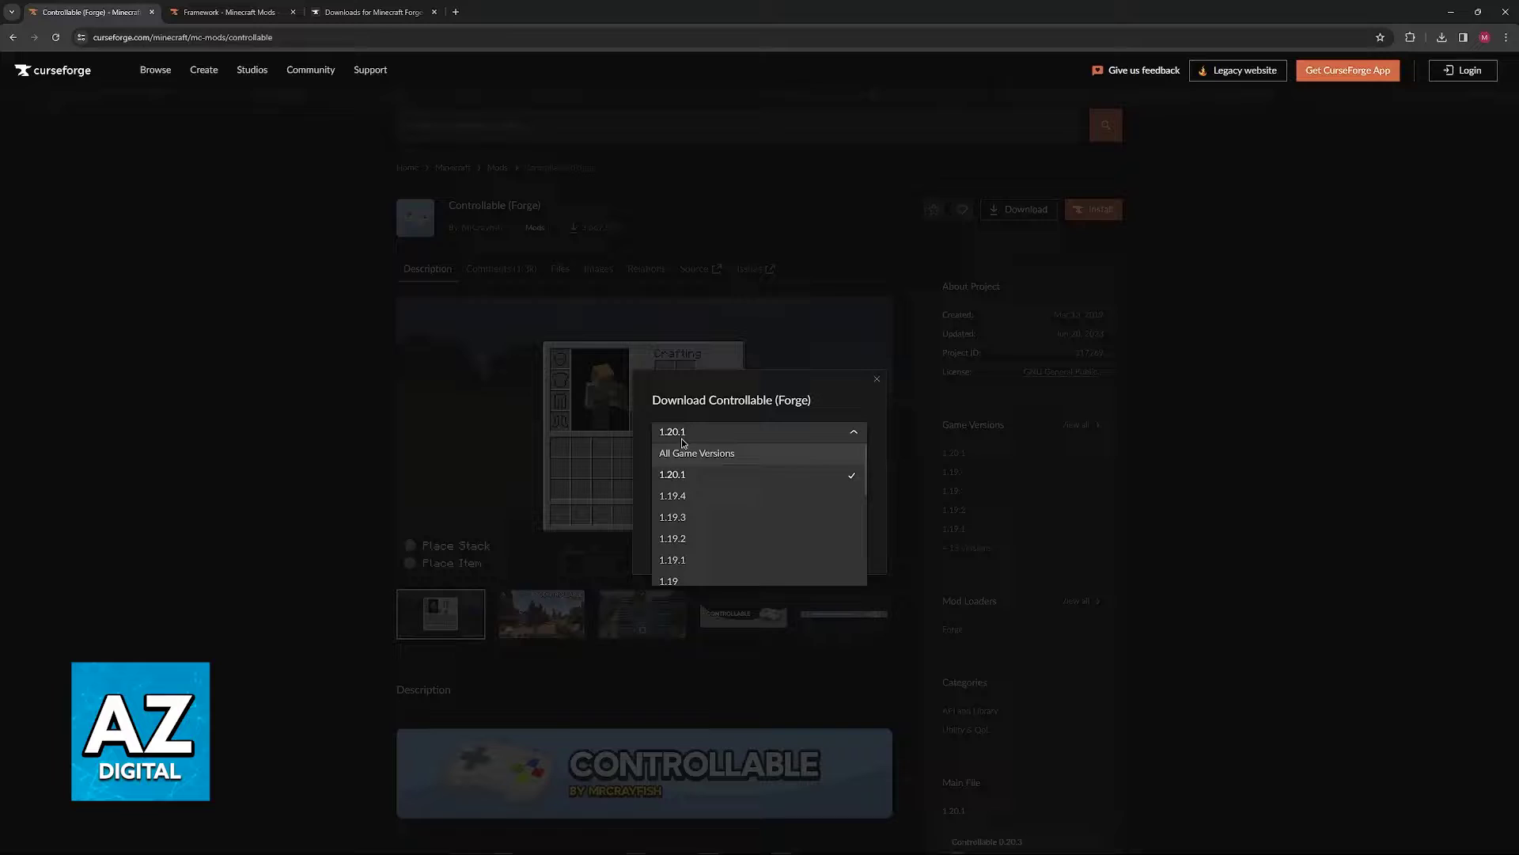
{"action": "left_click", "coordinate": [684, 435]}
{"action": "left_click", "coordinate": [688, 460]}
{"action": "left_click", "coordinate": [671, 501]}
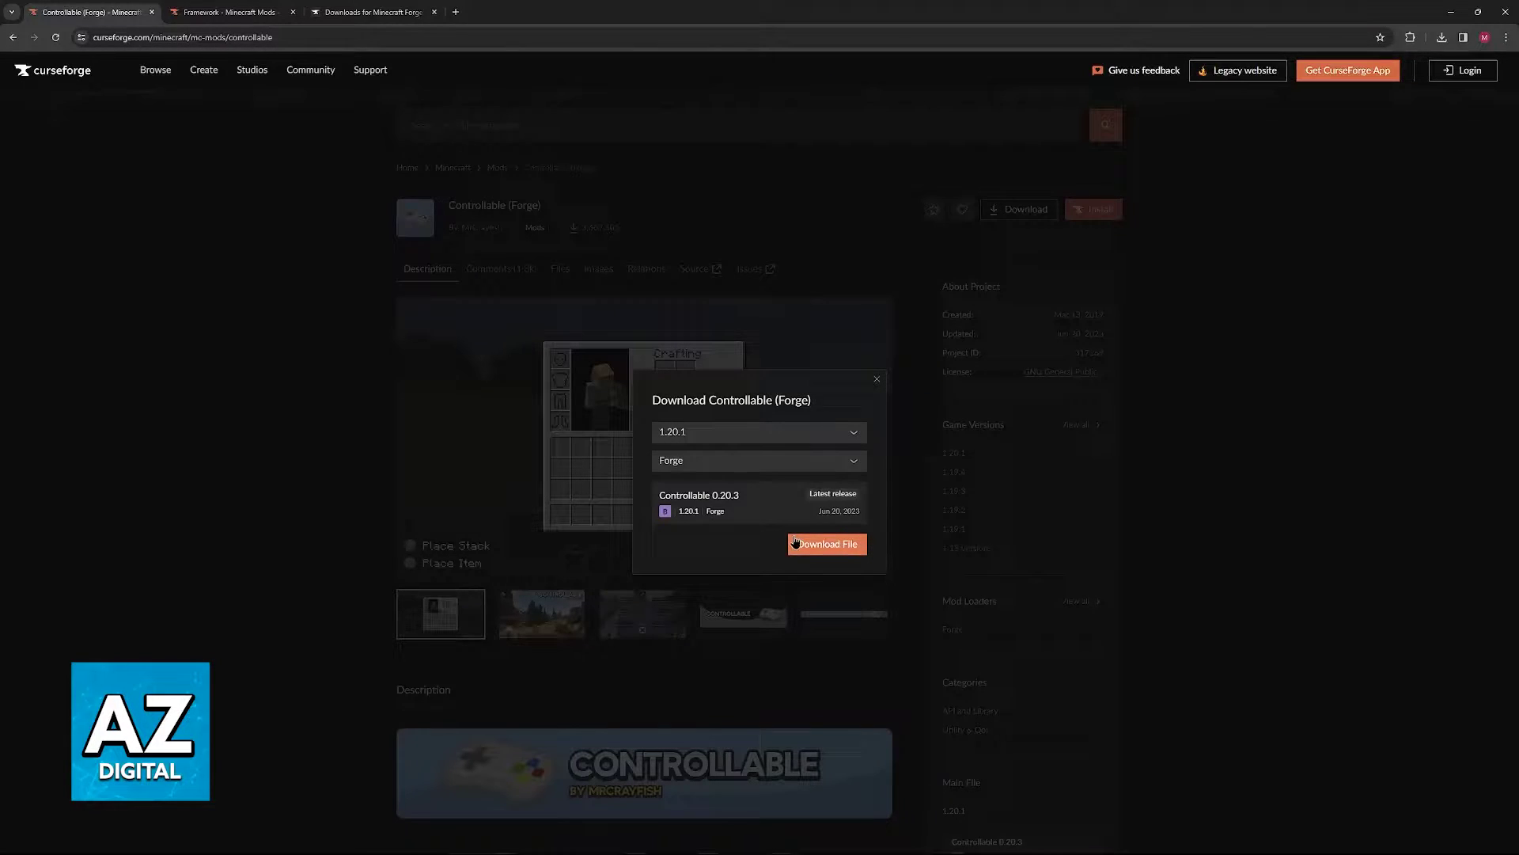
{"action": "left_click", "coordinate": [372, 12]}
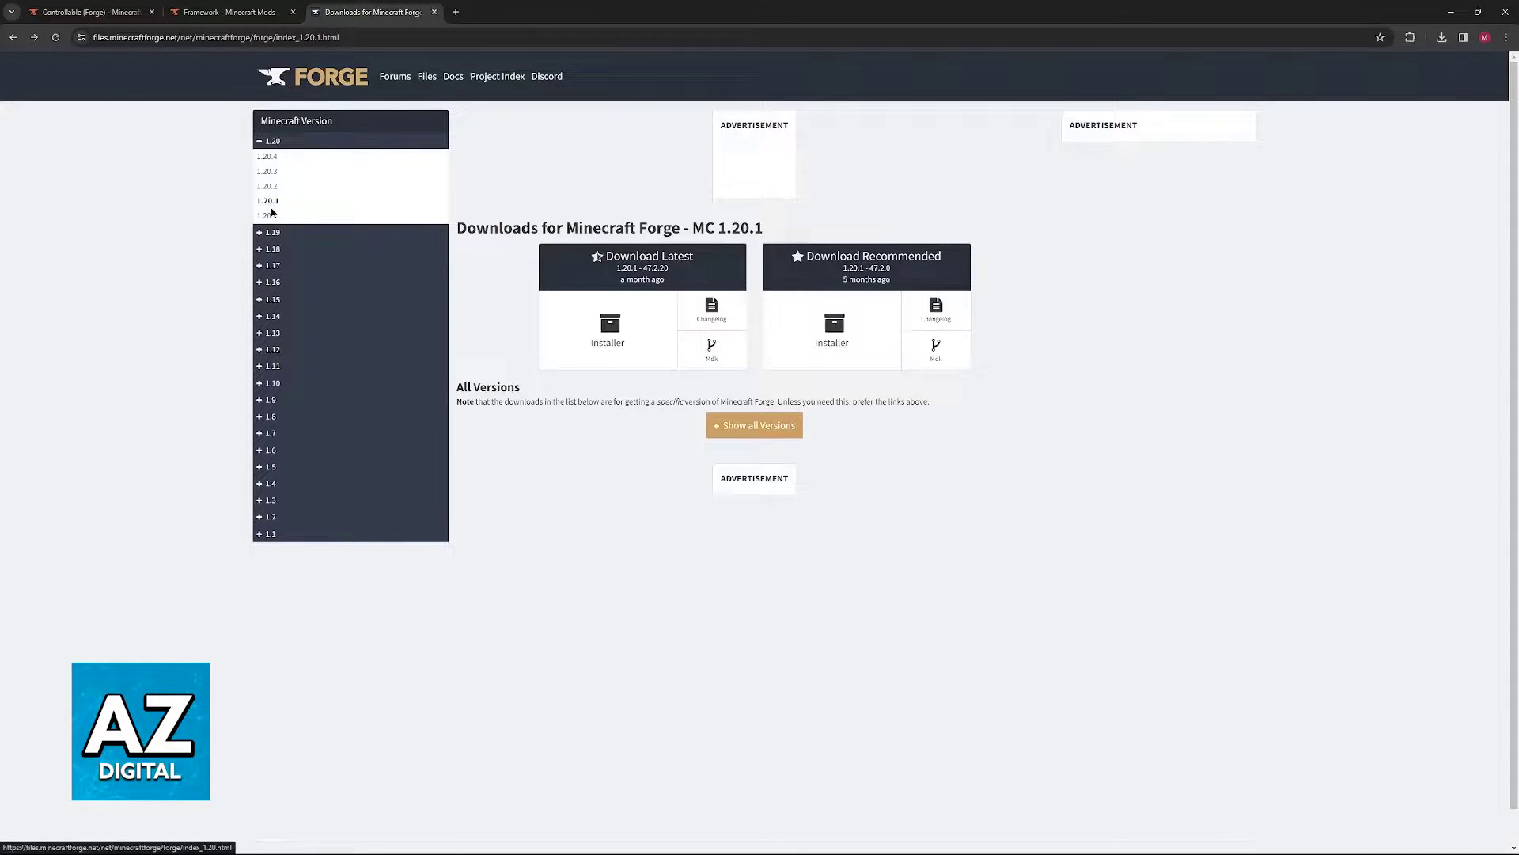
Select the Forge 1.20.1 installer jar in the Mod folder, then go to the Framework page
{"action": "key", "text": "ctrl+1"}
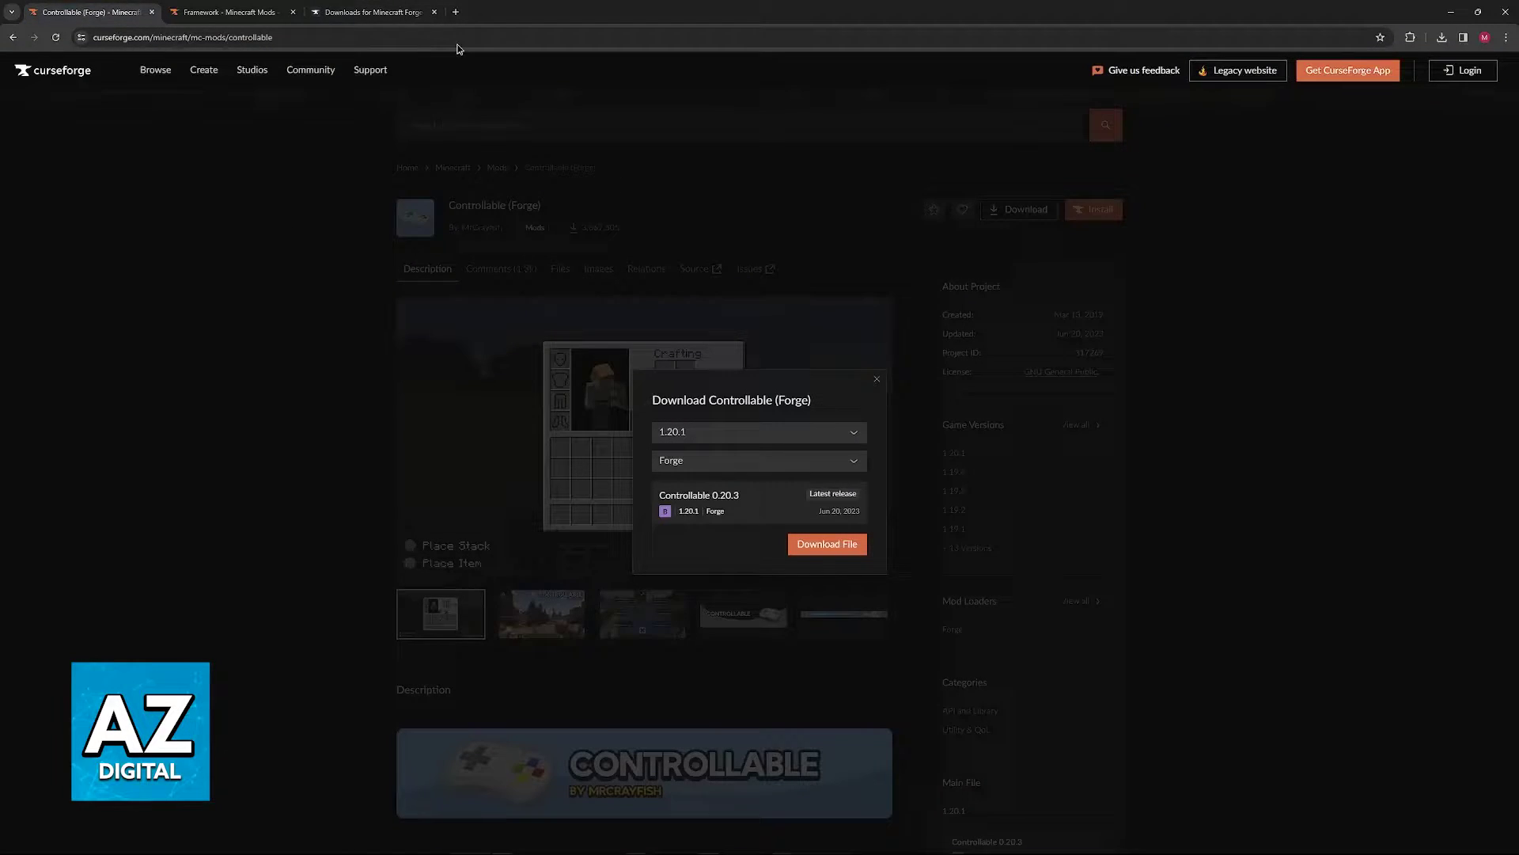
{"action": "key", "text": "ctrl+3"}
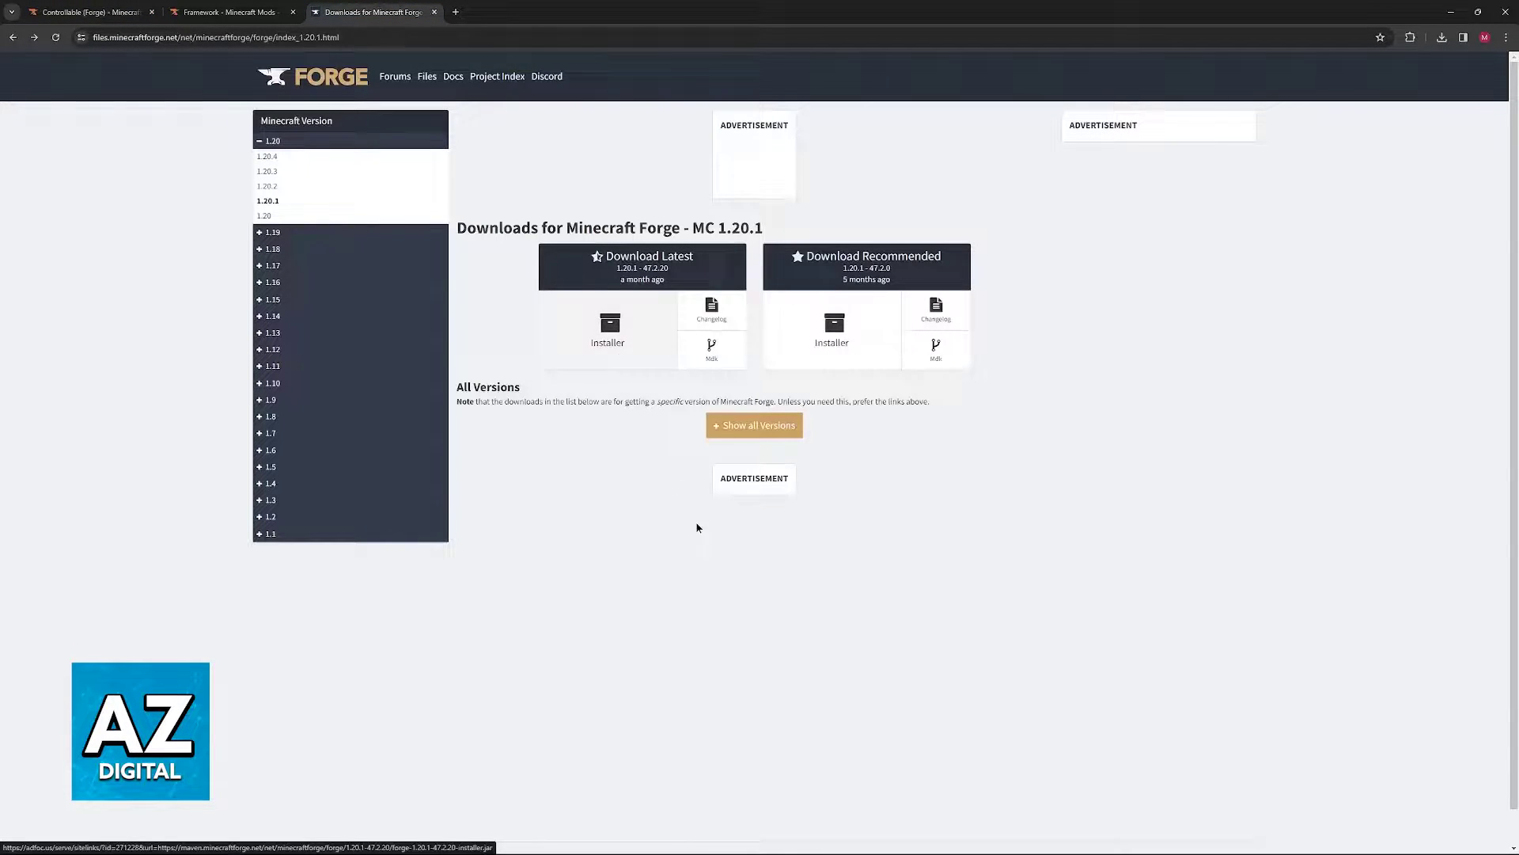
{"action": "mouse_move", "coordinate": [625, 853]}
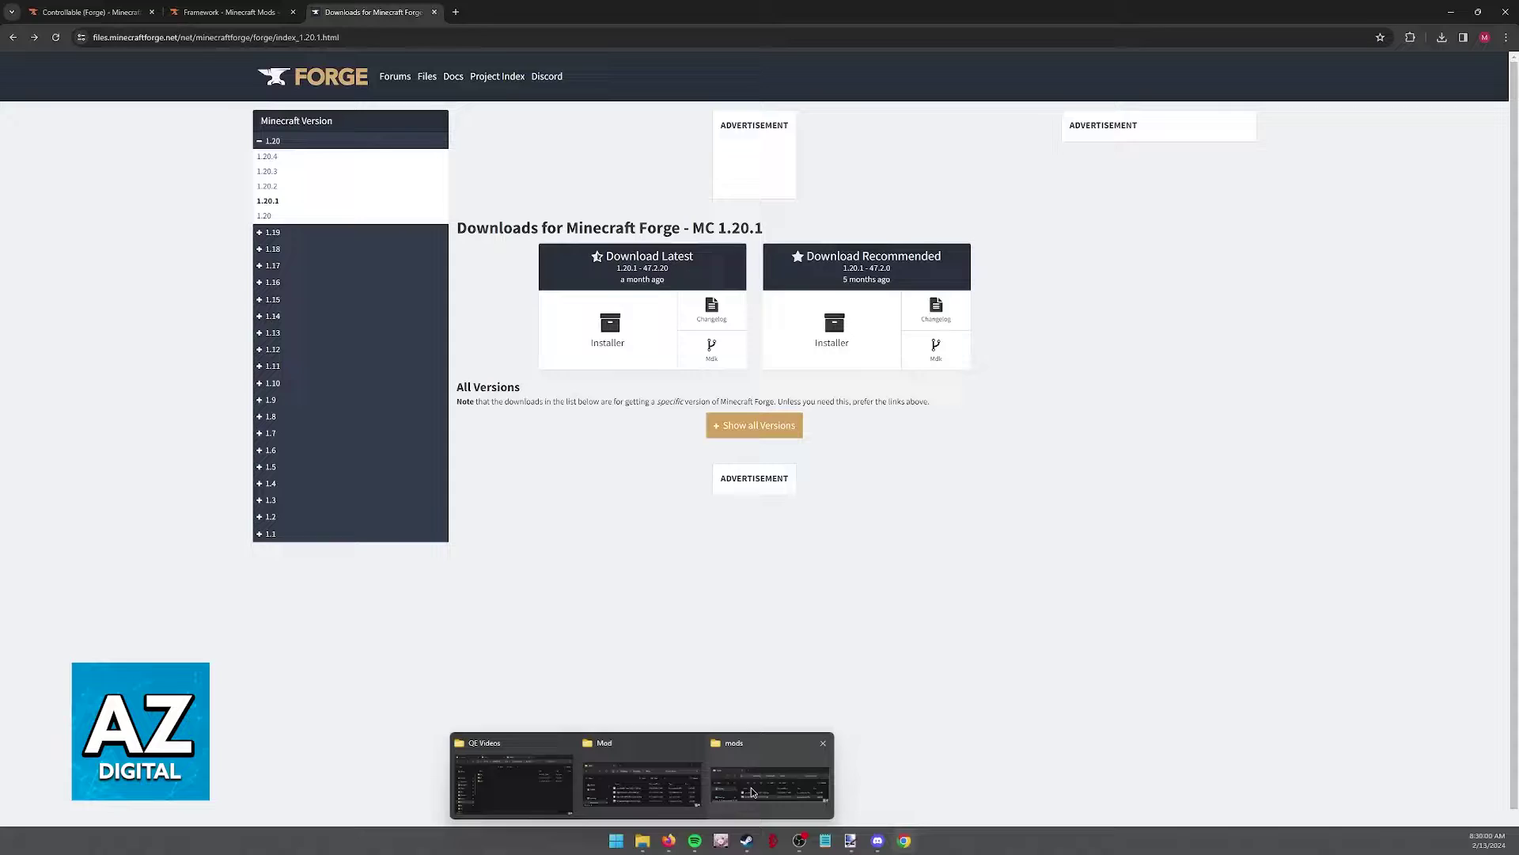
{"action": "left_click", "coordinate": [661, 779]}
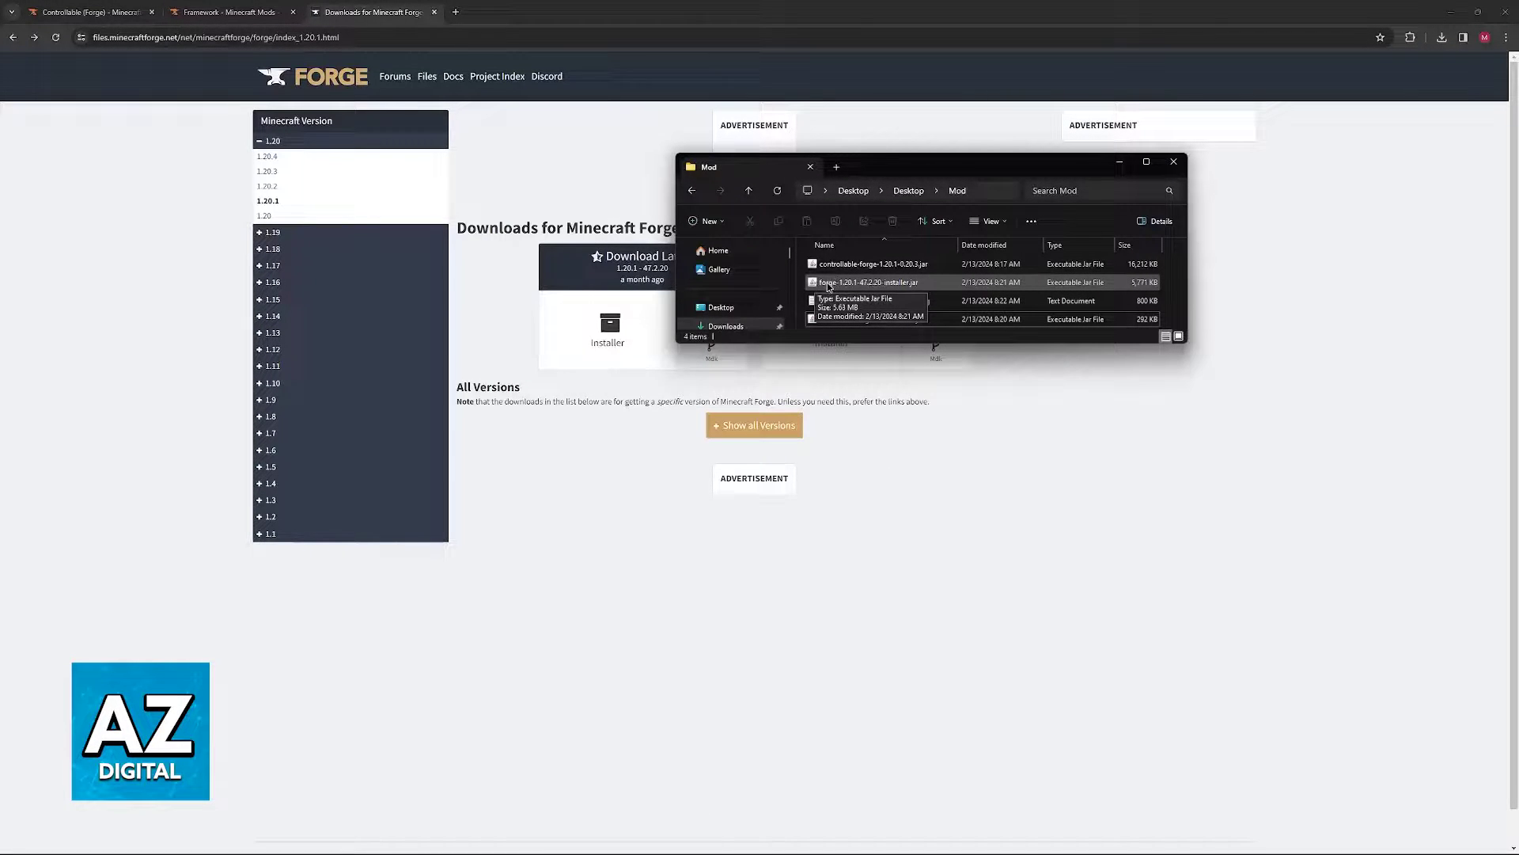
{"action": "left_click", "coordinate": [823, 288]}
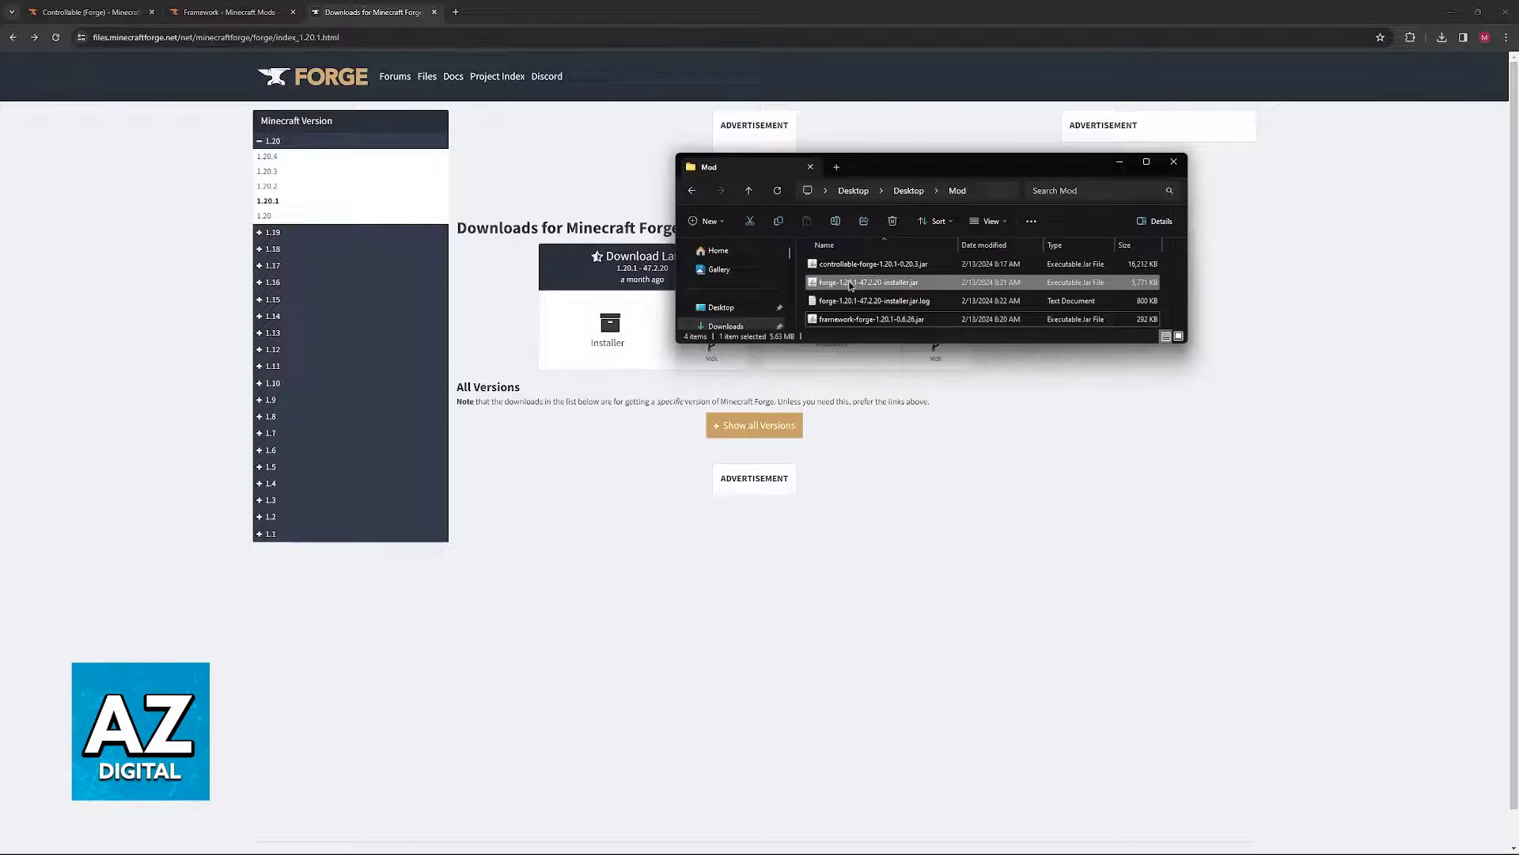
{"action": "left_click", "coordinate": [221, 10]}
{"action": "scroll", "coordinate": [497, 342], "scroll_direction": "up", "scroll_amount": 10}
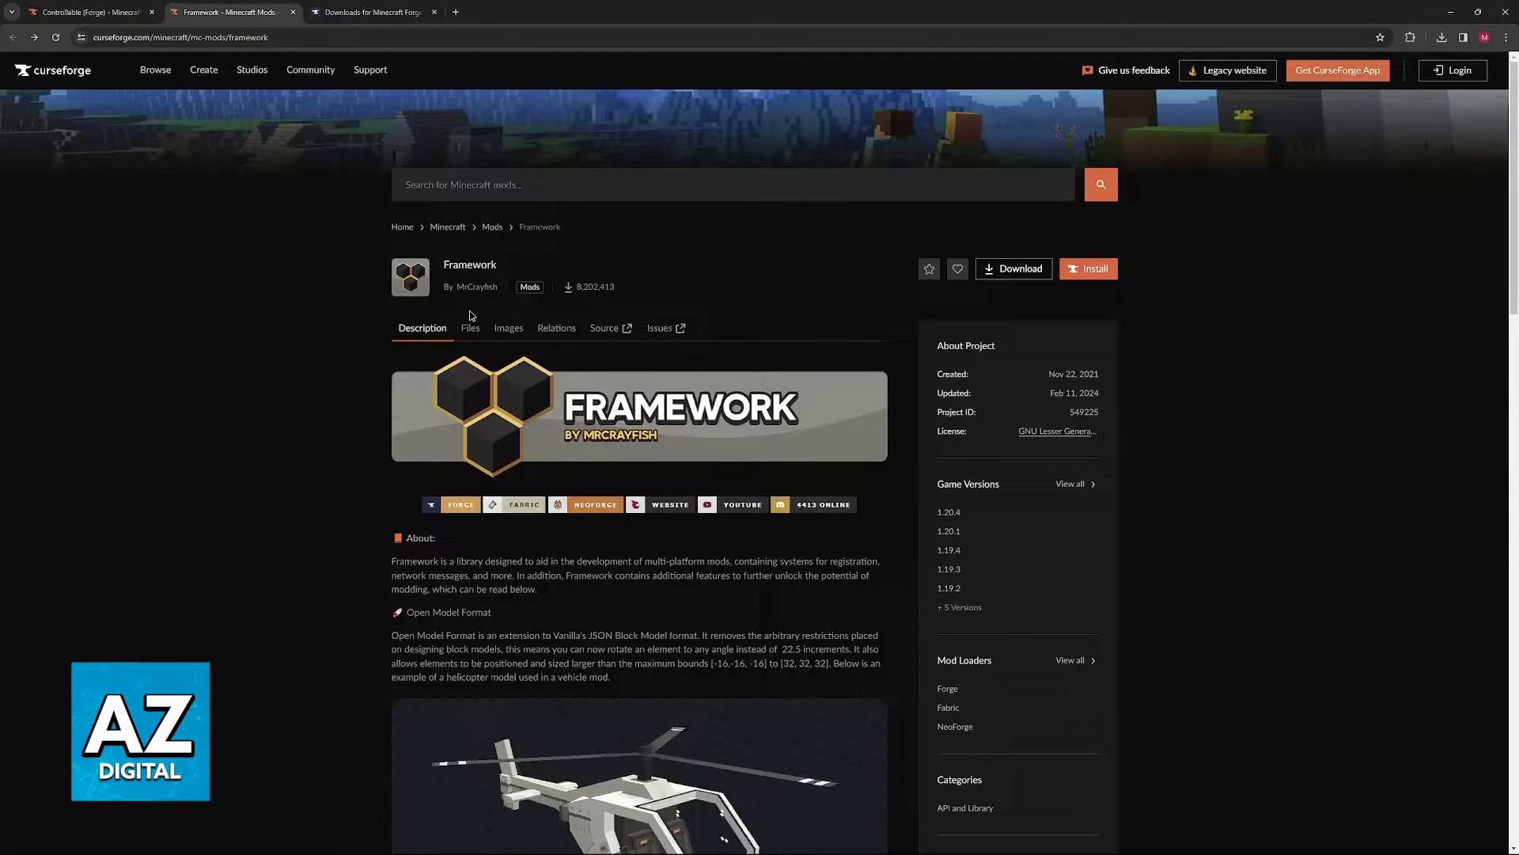
Close Controllable's download dialog and follow its Requires Framework badge to the Framework page
{"action": "left_click", "coordinate": [127, 12]}
{"action": "left_click", "coordinate": [875, 381]}
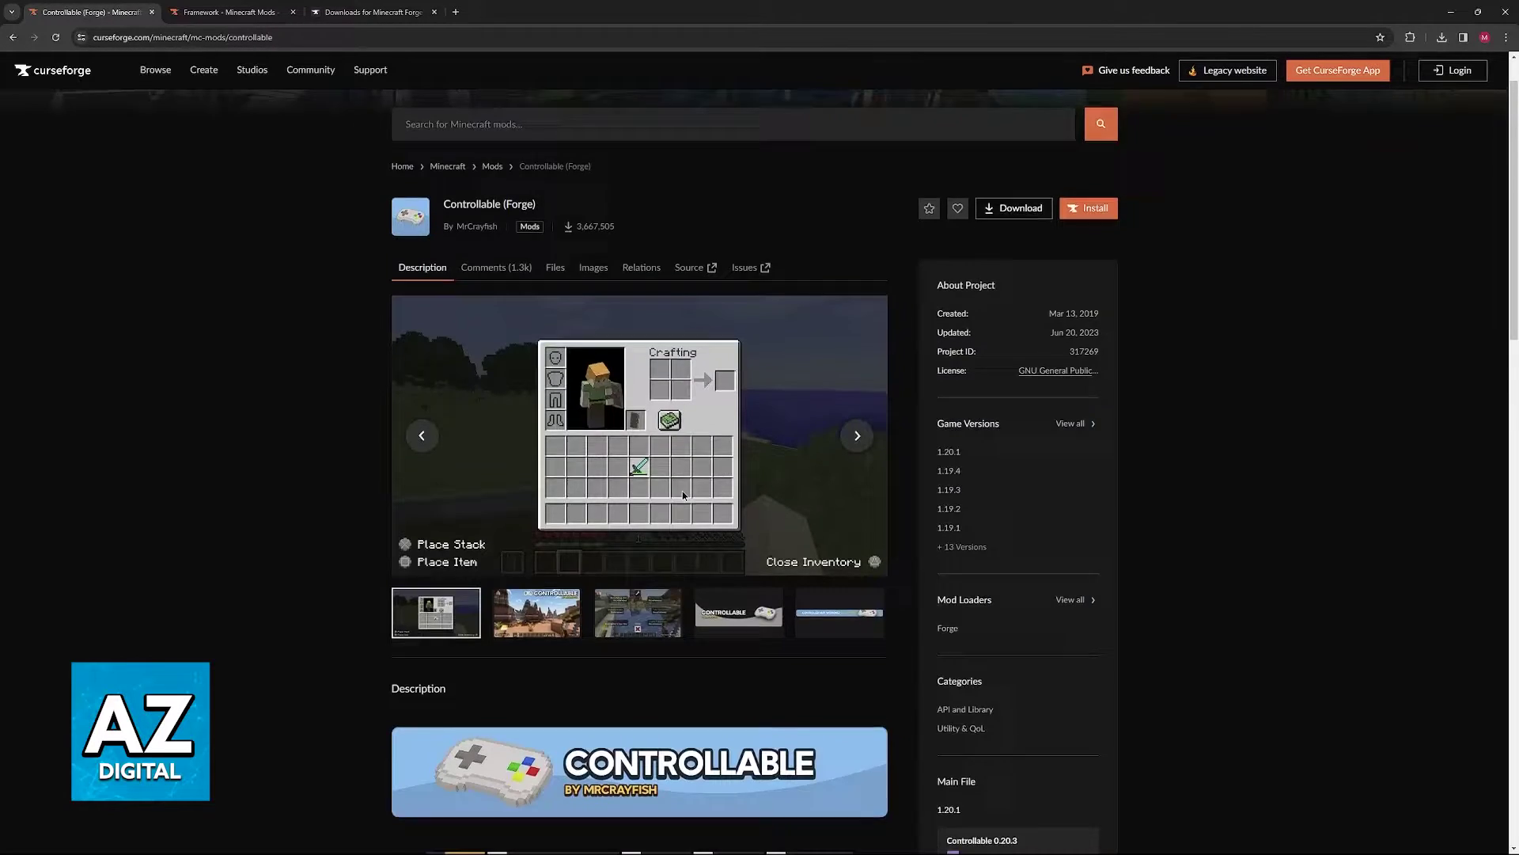
{"action": "scroll", "coordinate": [543, 535], "scroll_direction": "down", "scroll_amount": 5}
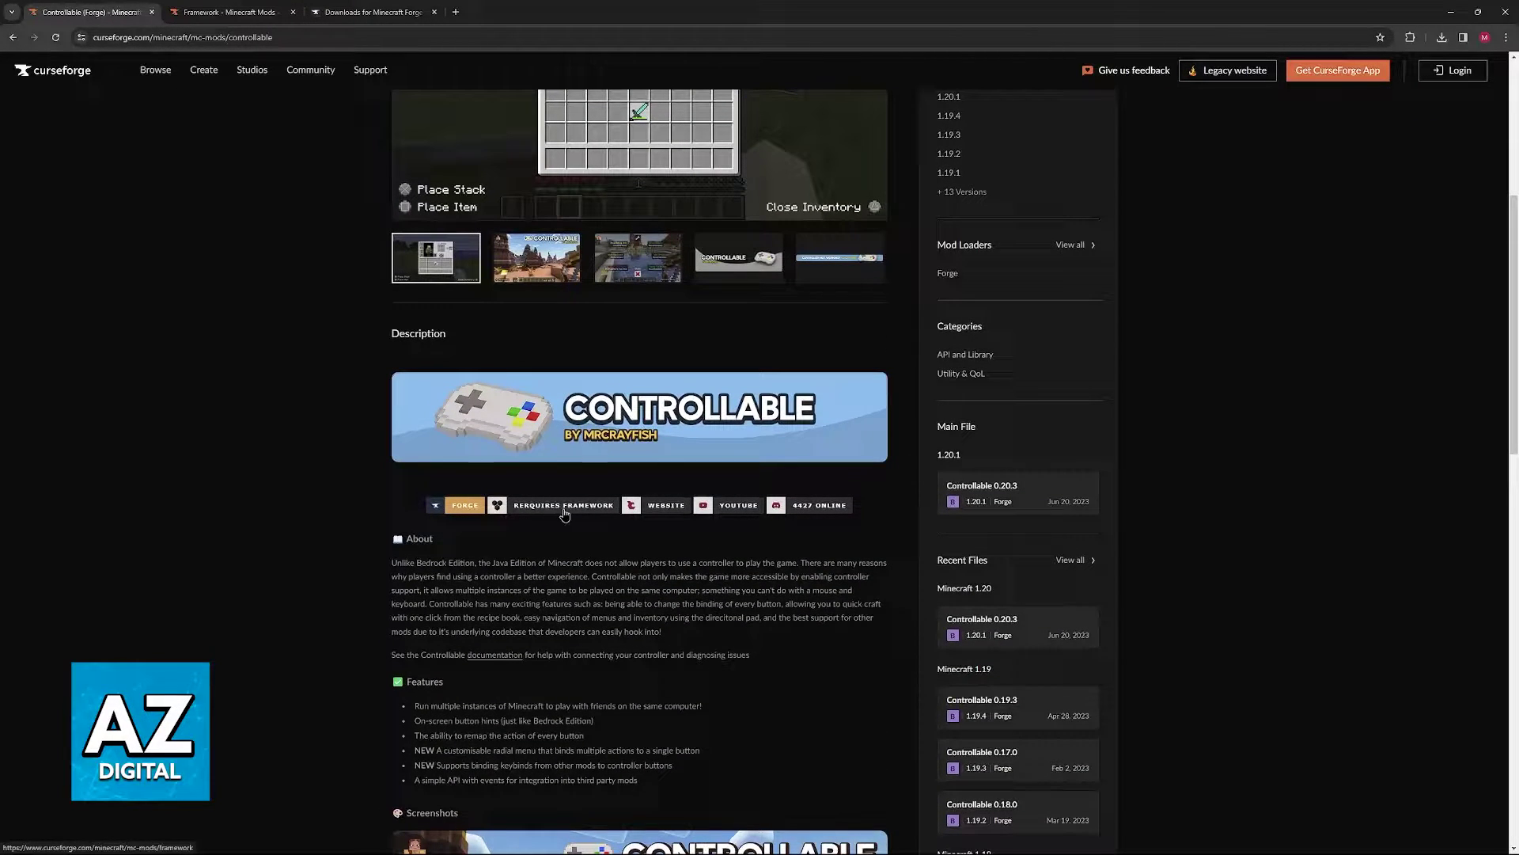
{"action": "left_click_drag", "start_coordinate": [620, 506], "coordinate": [530, 500]}
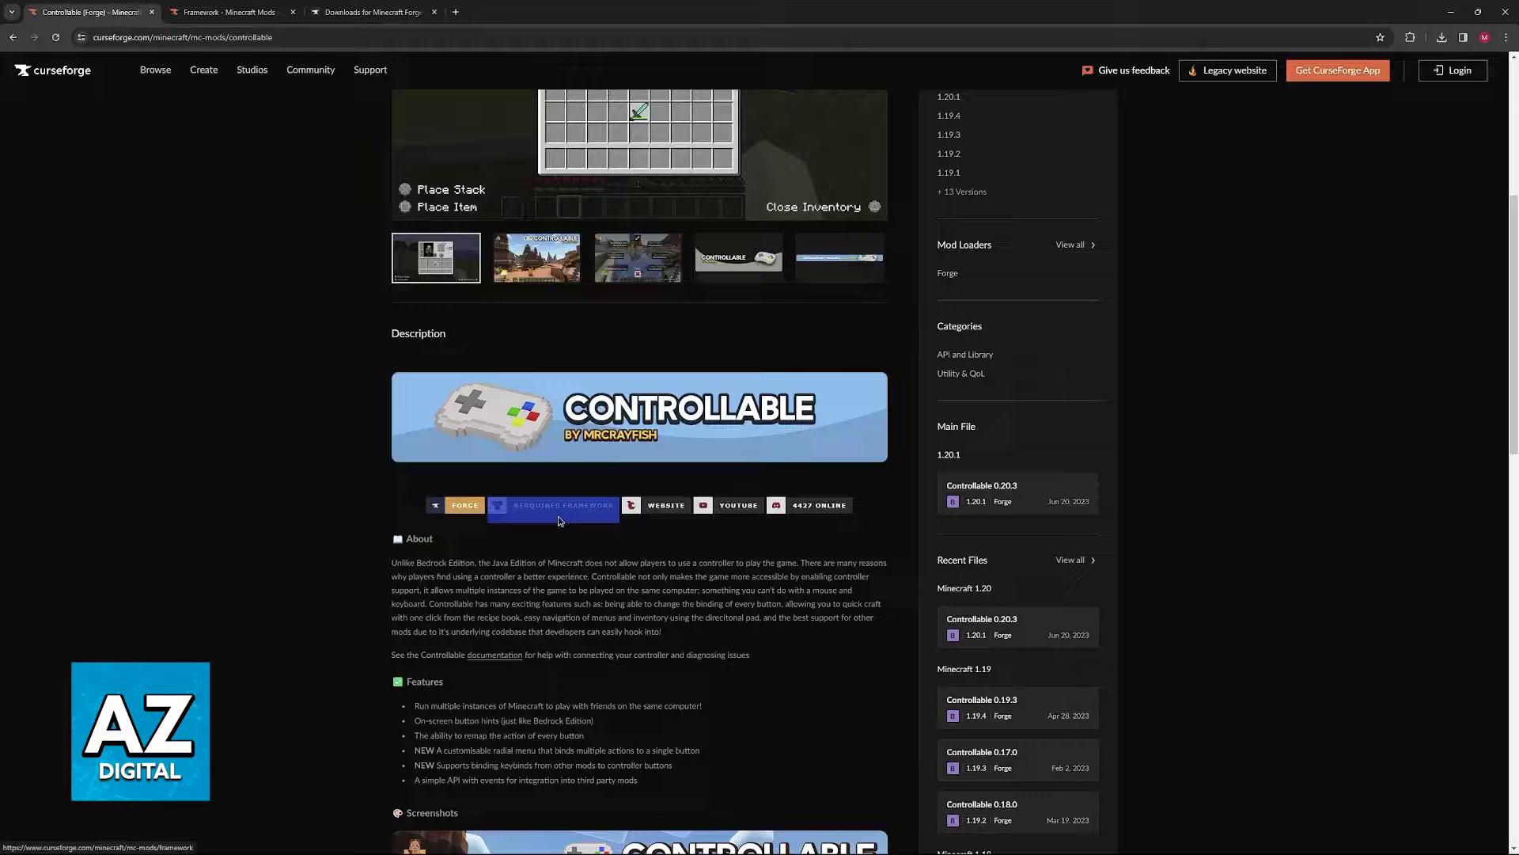
{"action": "left_click", "coordinate": [582, 515]}
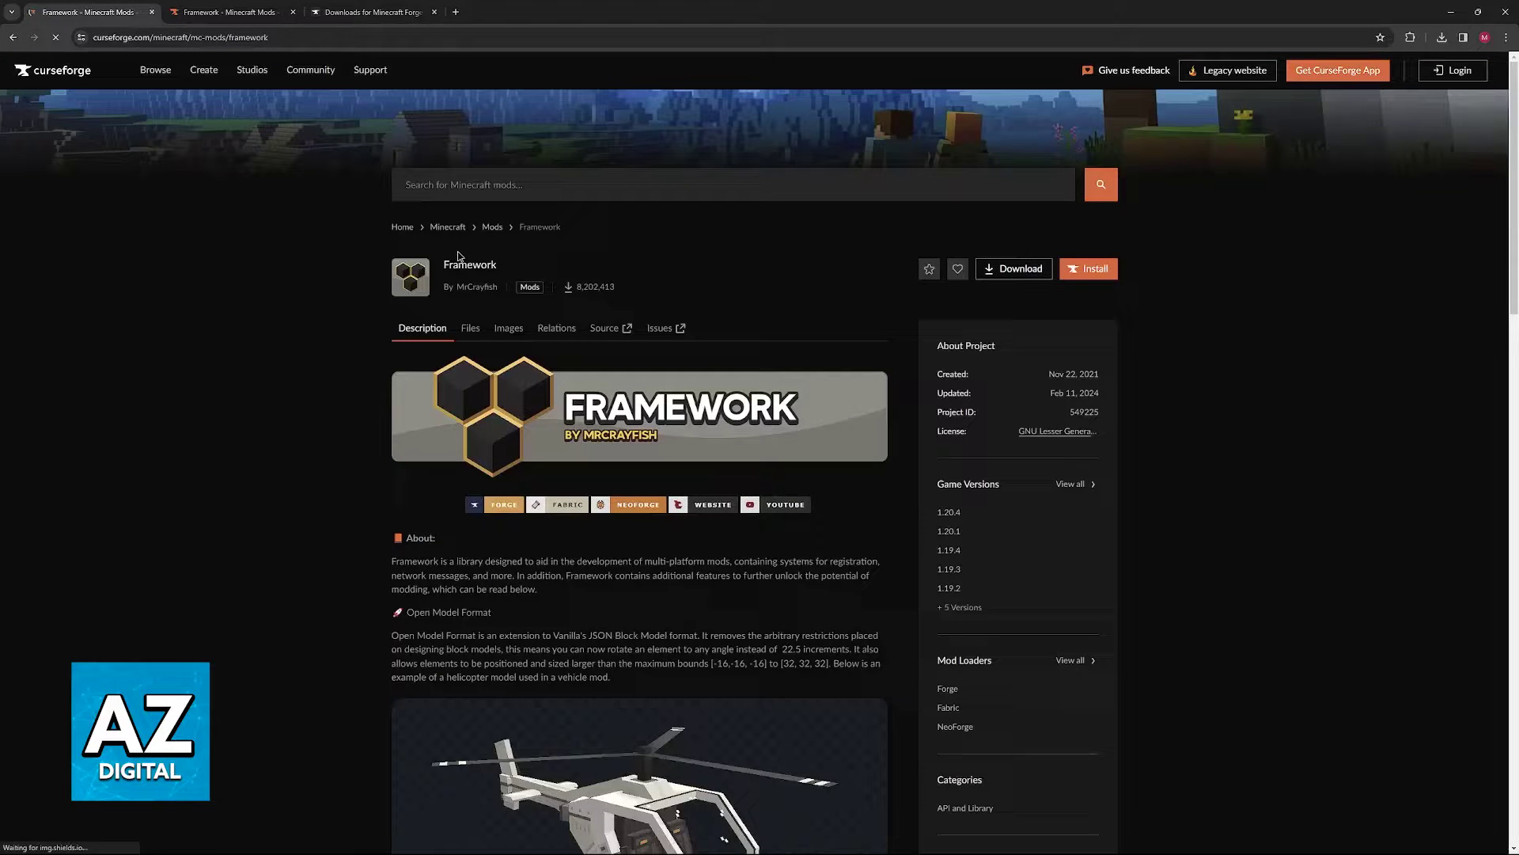
Download Framework 0.6.26 with game version 1.20.1 and Forge as the mod loader
{"action": "left_click", "coordinate": [1014, 269]}
{"action": "left_click", "coordinate": [752, 432]}
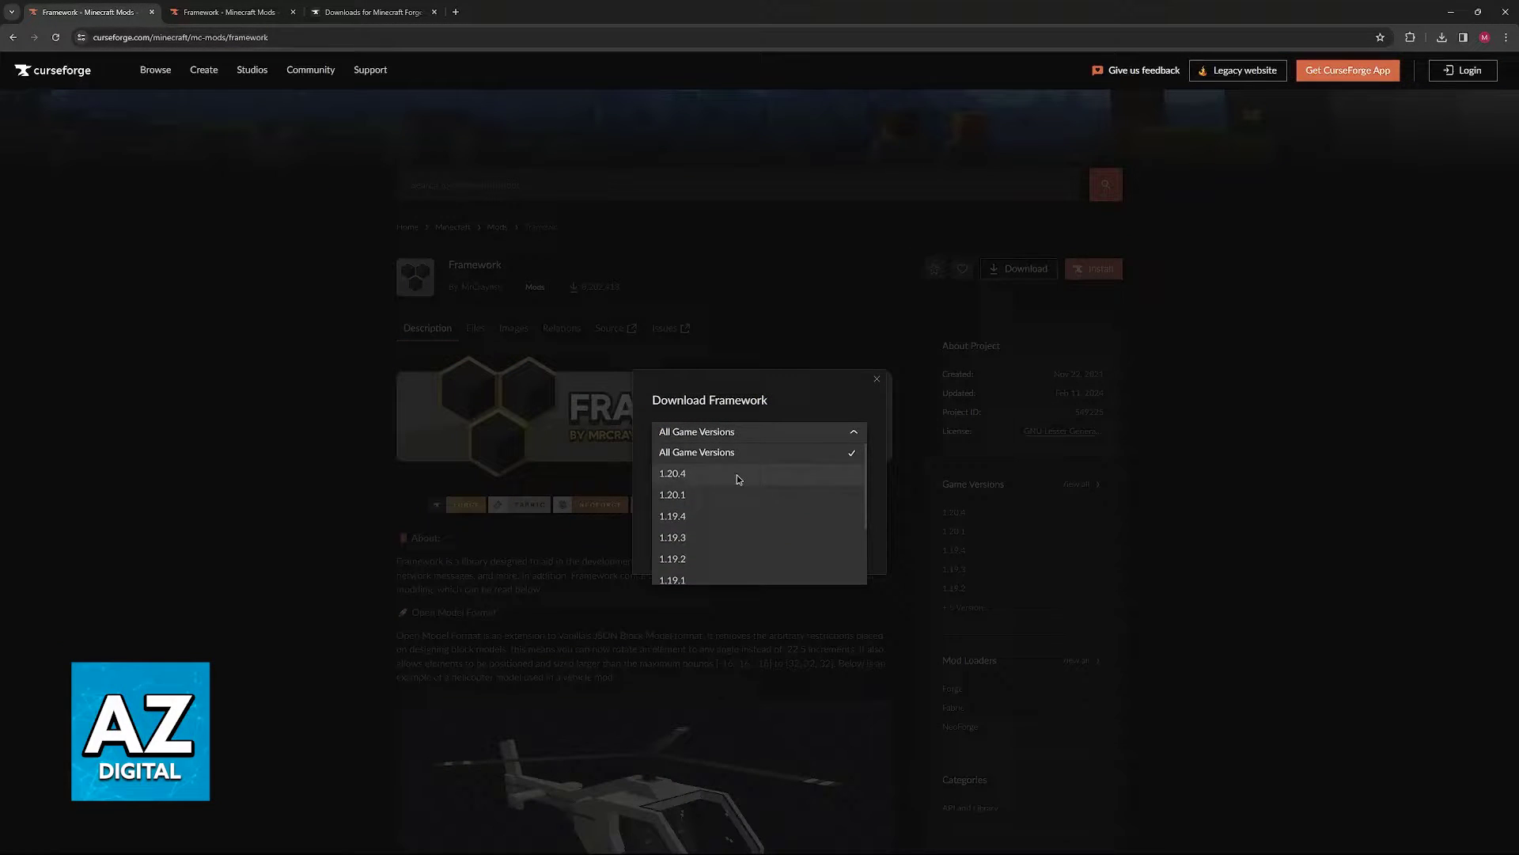
{"action": "left_click", "coordinate": [728, 494]}
{"action": "left_click", "coordinate": [726, 464]}
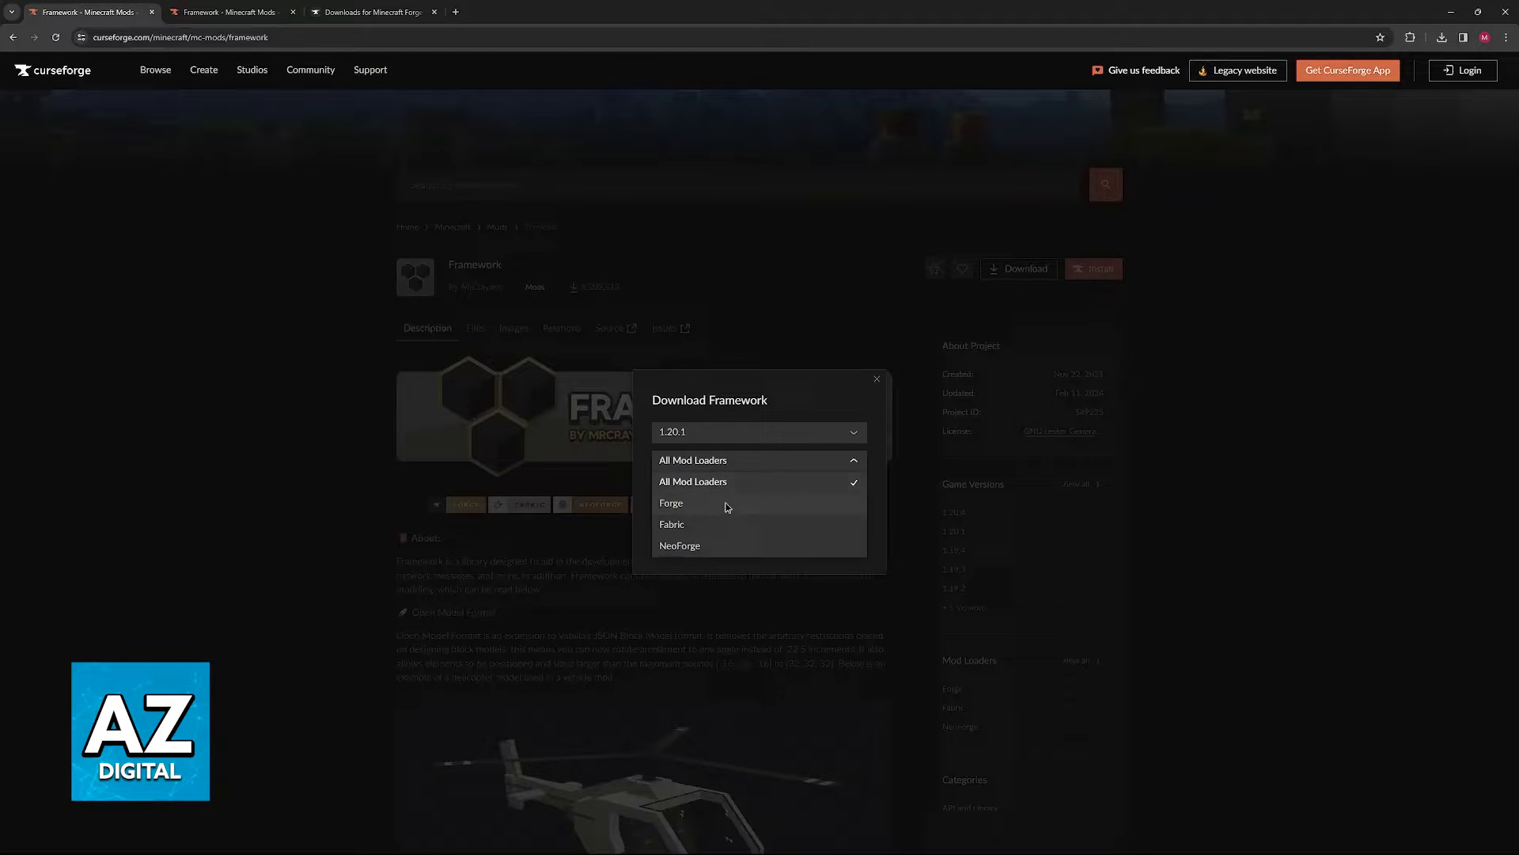
{"action": "left_click", "coordinate": [751, 502]}
{"action": "left_click", "coordinate": [669, 461]}
{"action": "left_click", "coordinate": [671, 505]}
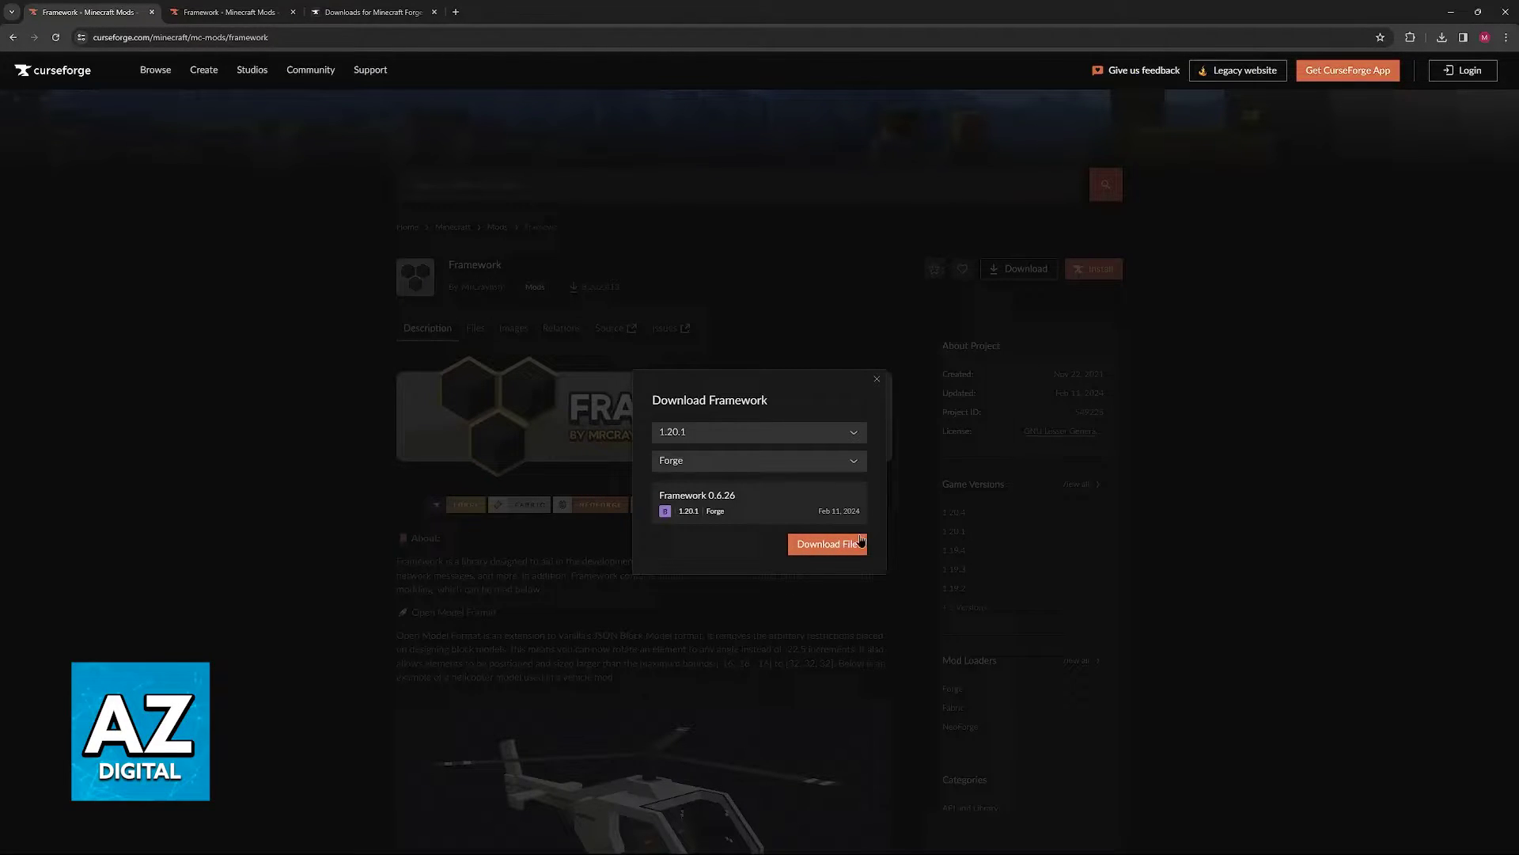
{"action": "left_click", "coordinate": [880, 388]}
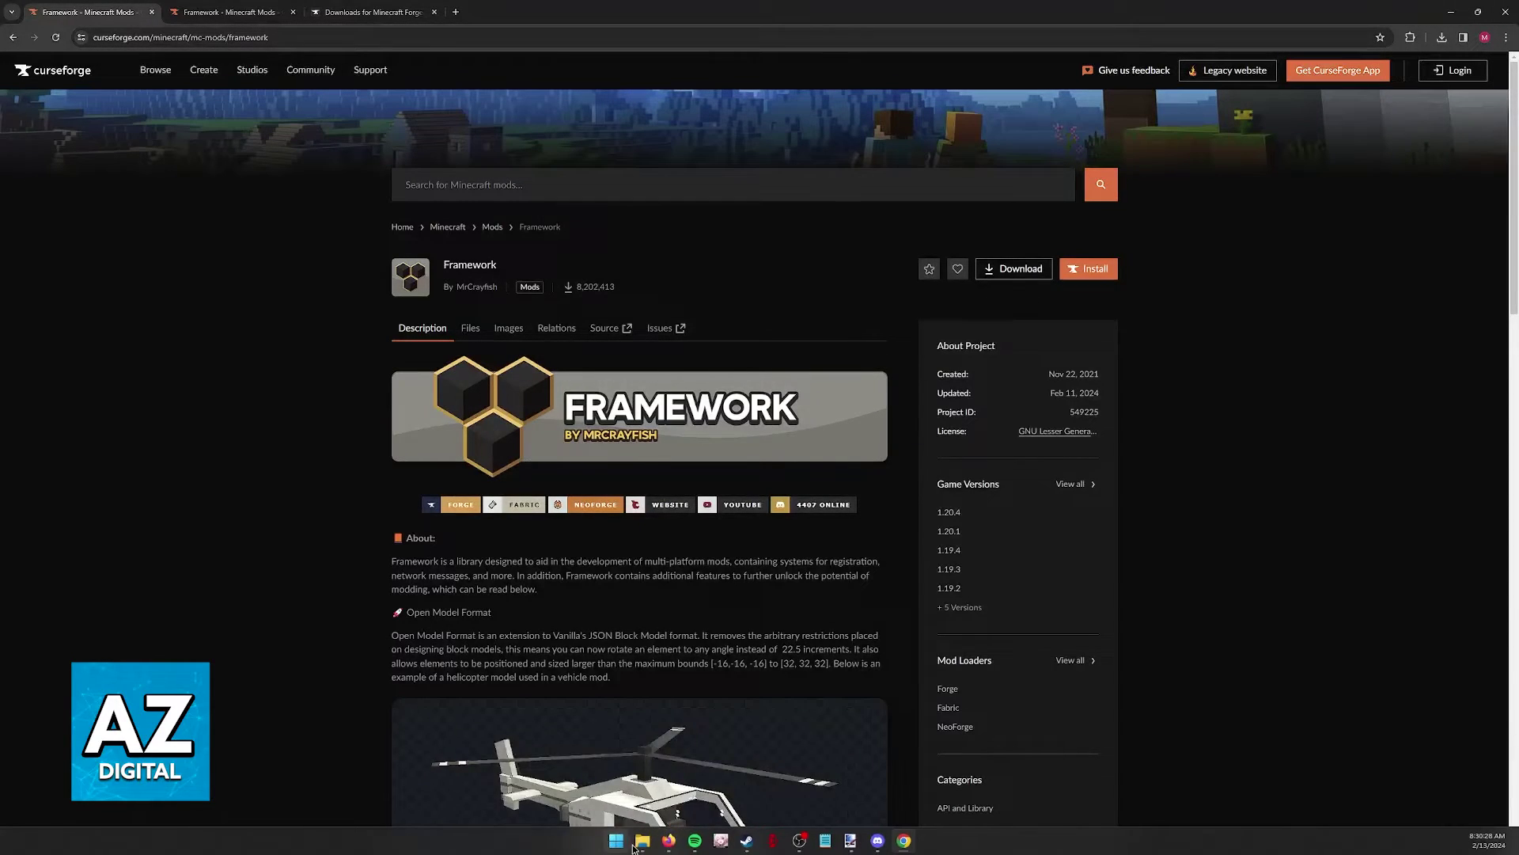
Check the framework-forge and controllable-forge jars in the Mod and .minecraft mods folders
{"action": "mouse_move", "coordinate": [642, 841]}
{"action": "left_click", "coordinate": [656, 812]}
{"action": "left_click", "coordinate": [768, 783]}
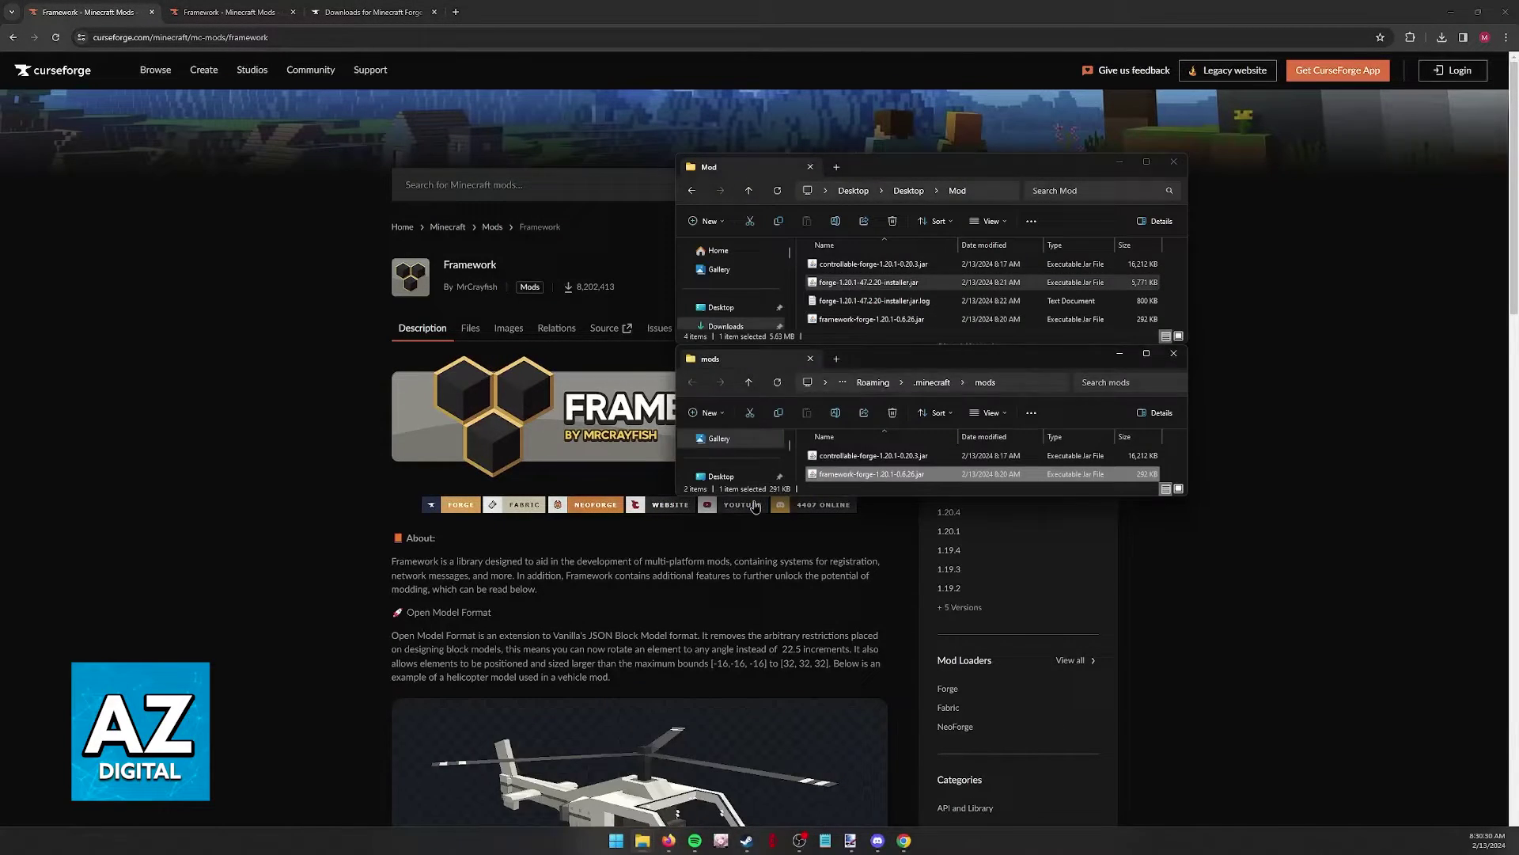
{"action": "left_click", "coordinate": [831, 271]}
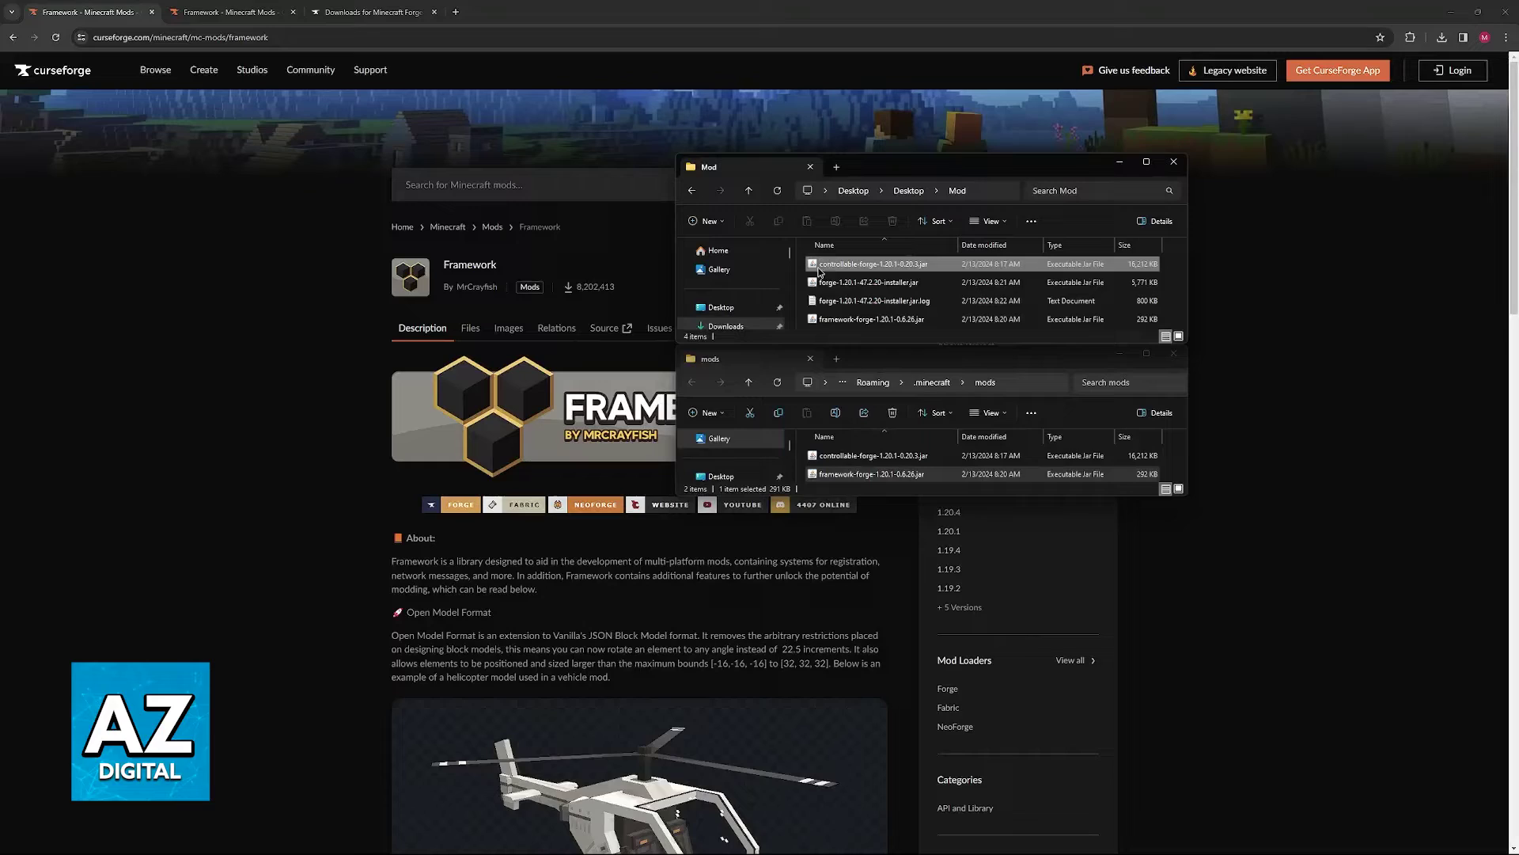
{"action": "left_click", "coordinate": [851, 321]}
{"action": "key", "text": "Home"}
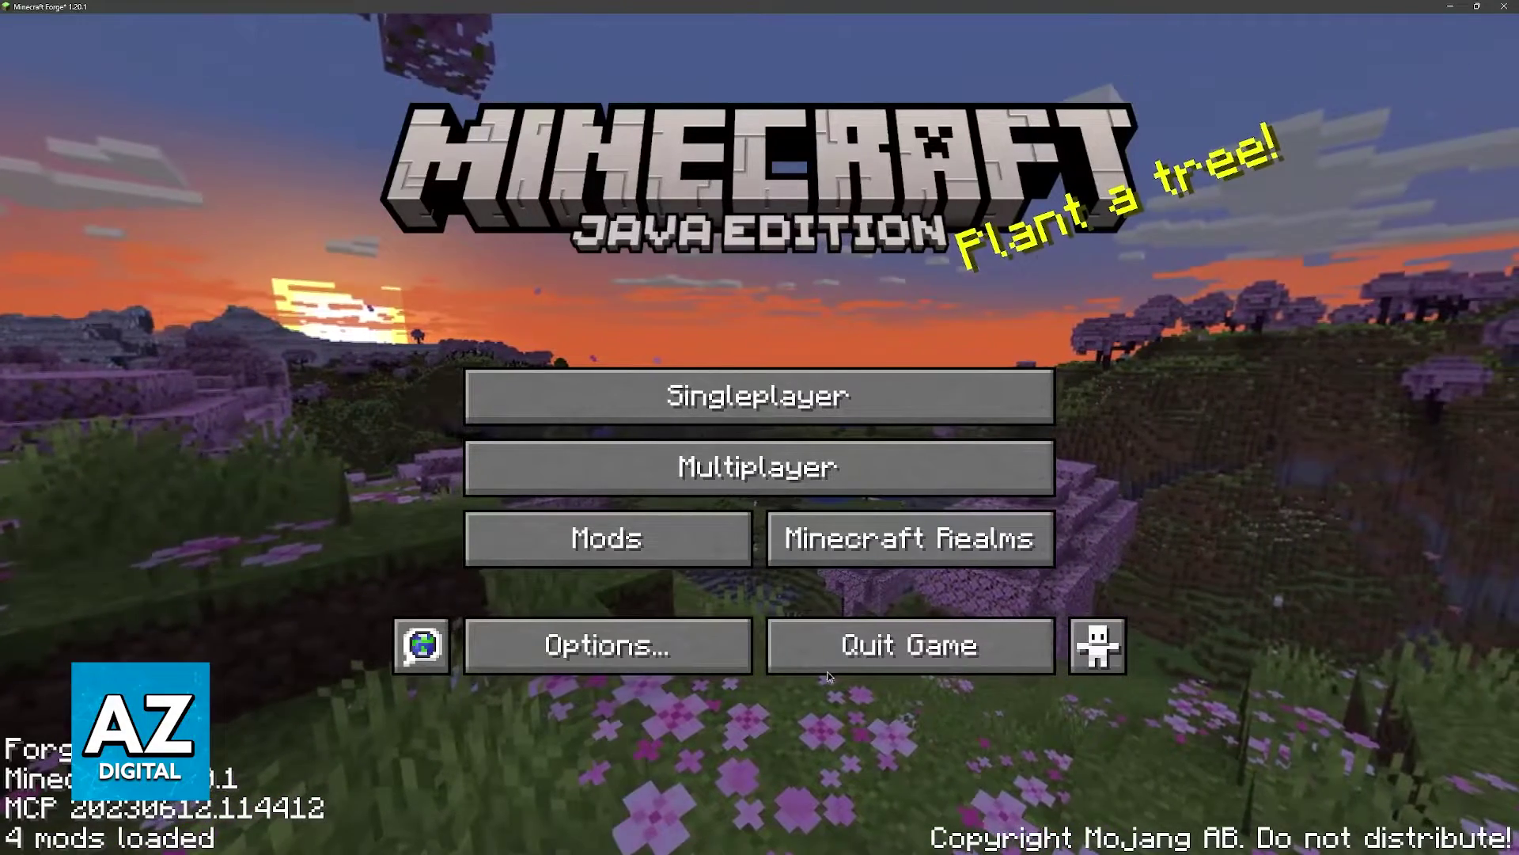
Open Minecraft's Mods list and mods folder, verifying the controllable-forge and framework-forge jars
{"action": "left_click", "coordinate": [625, 552]}
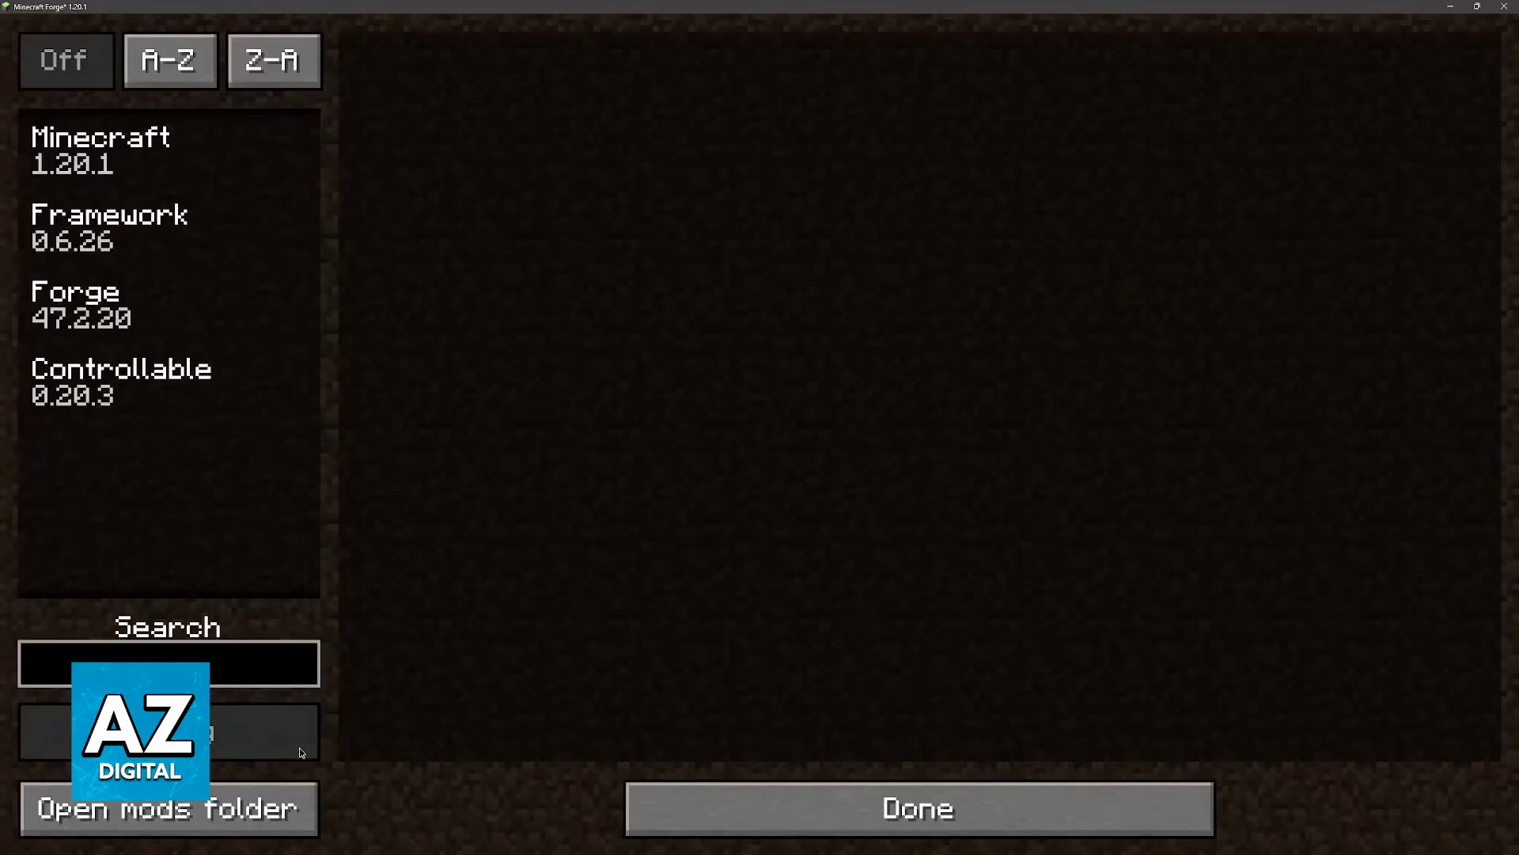
{"action": "left_click", "coordinate": [311, 793]}
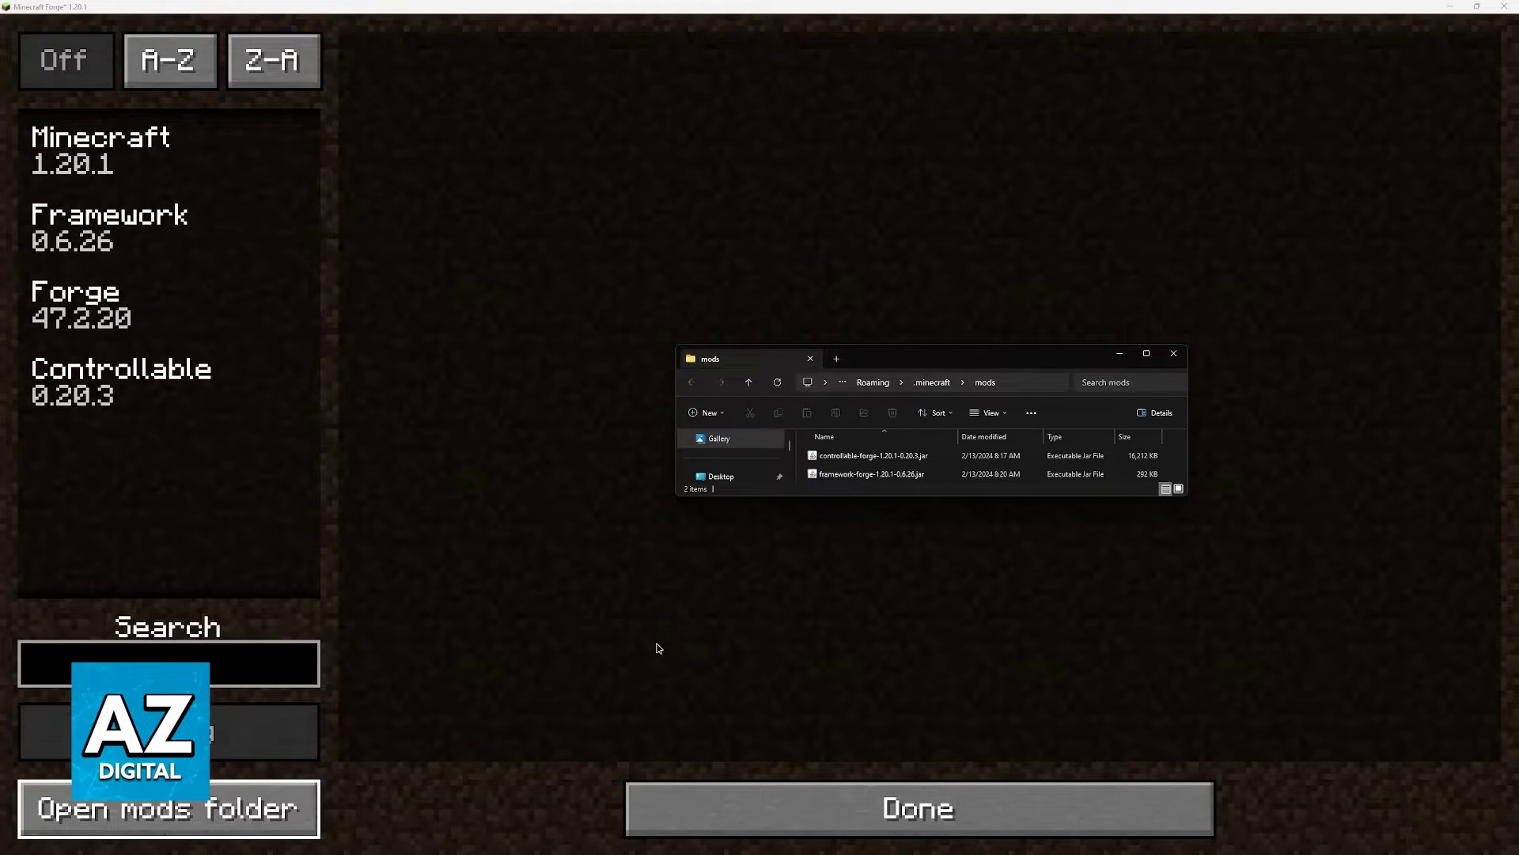
{"action": "mouse_move", "coordinate": [631, 842]}
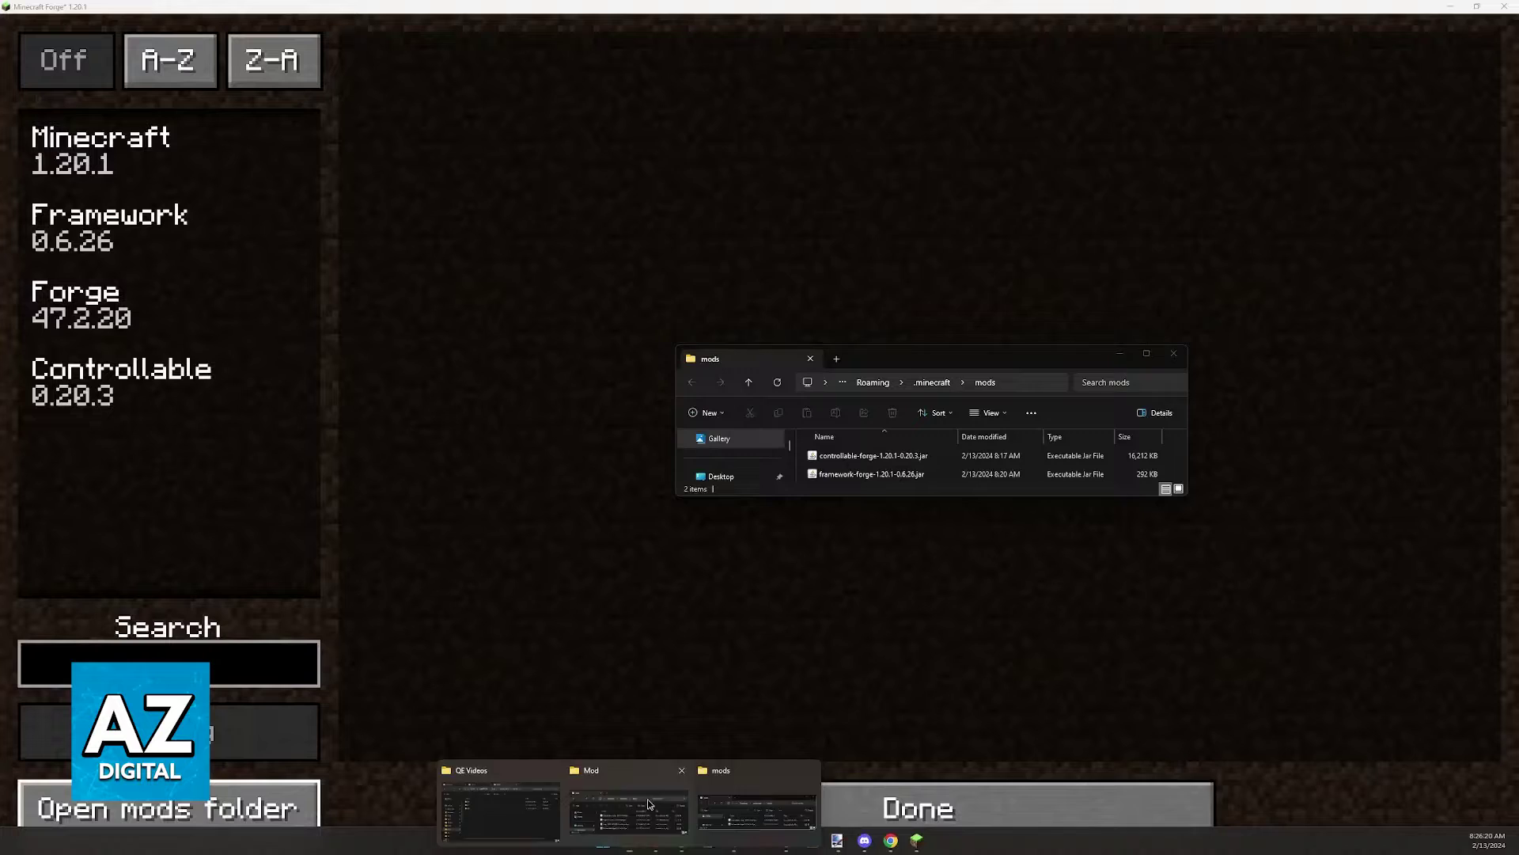
{"action": "left_click", "coordinate": [629, 783]}
{"action": "left_click", "coordinate": [866, 264]}
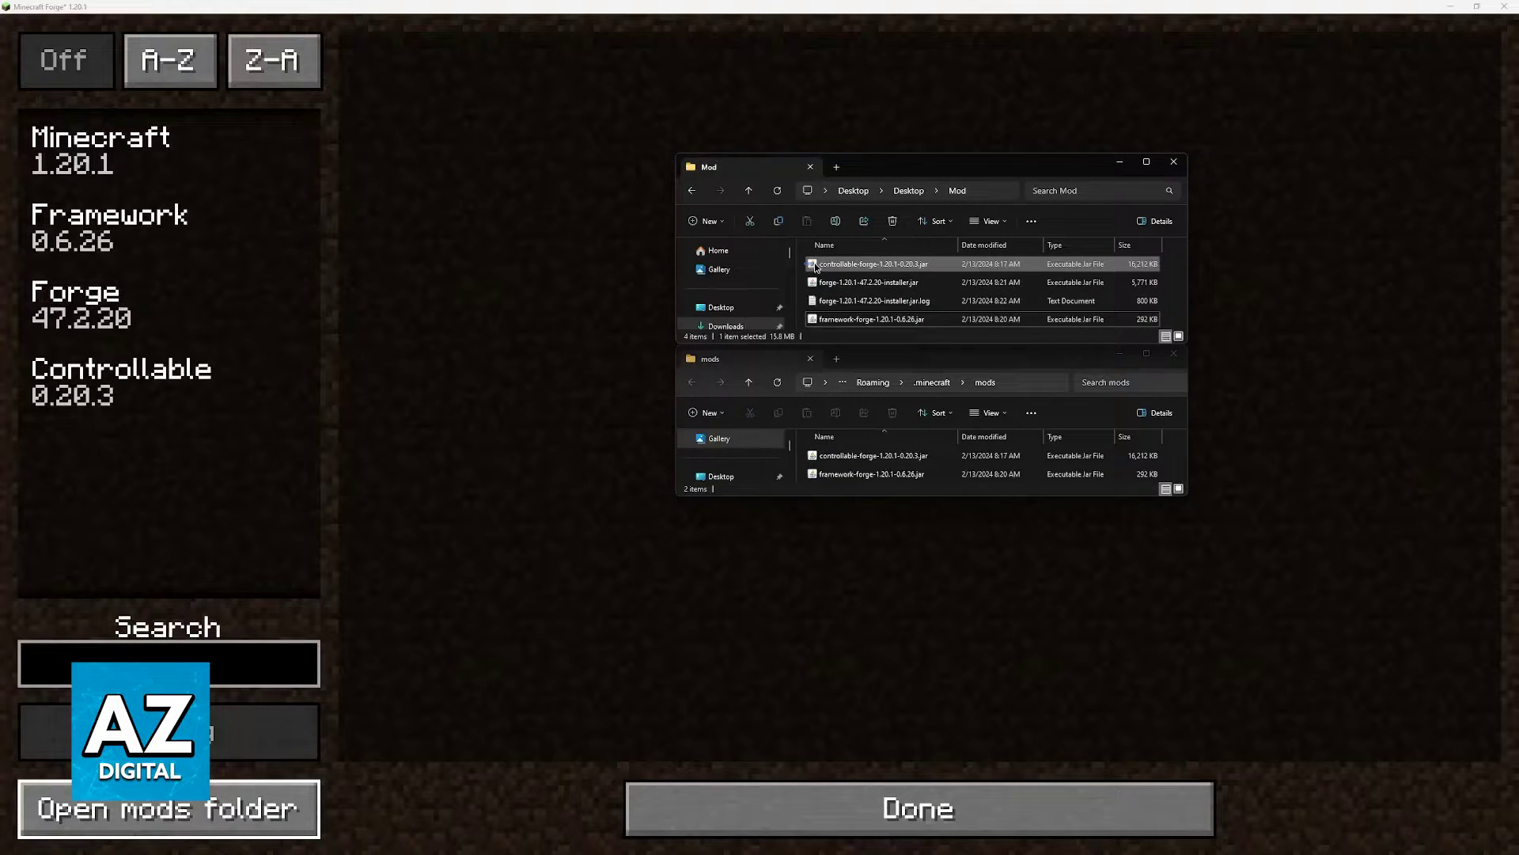
{"action": "left_click", "coordinate": [853, 319], "text": "ctrl"}
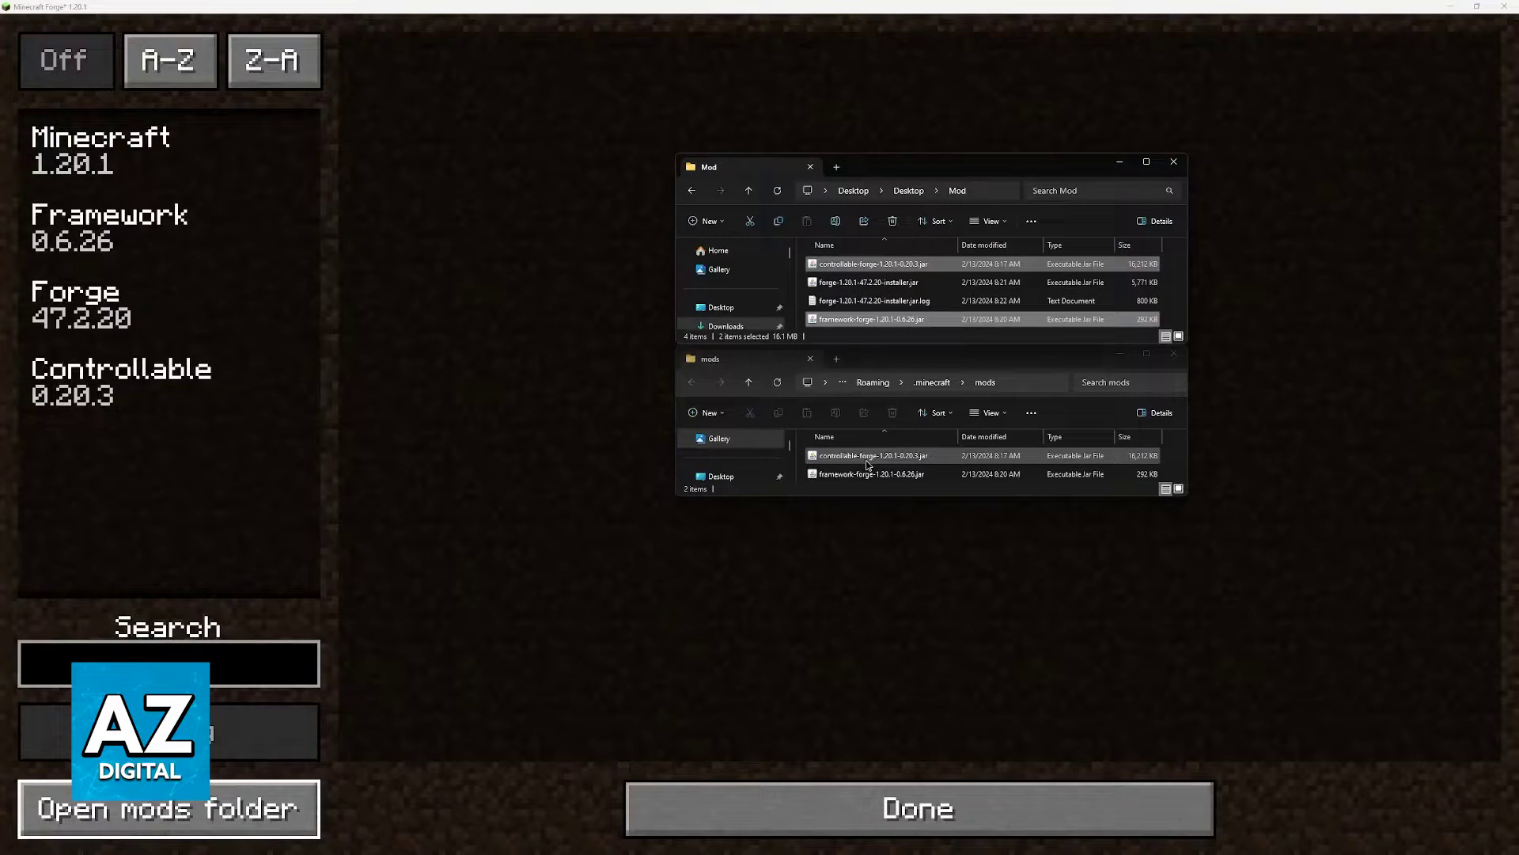
{"action": "left_click", "coordinate": [827, 473]}
{"action": "left_click", "coordinate": [814, 481]}
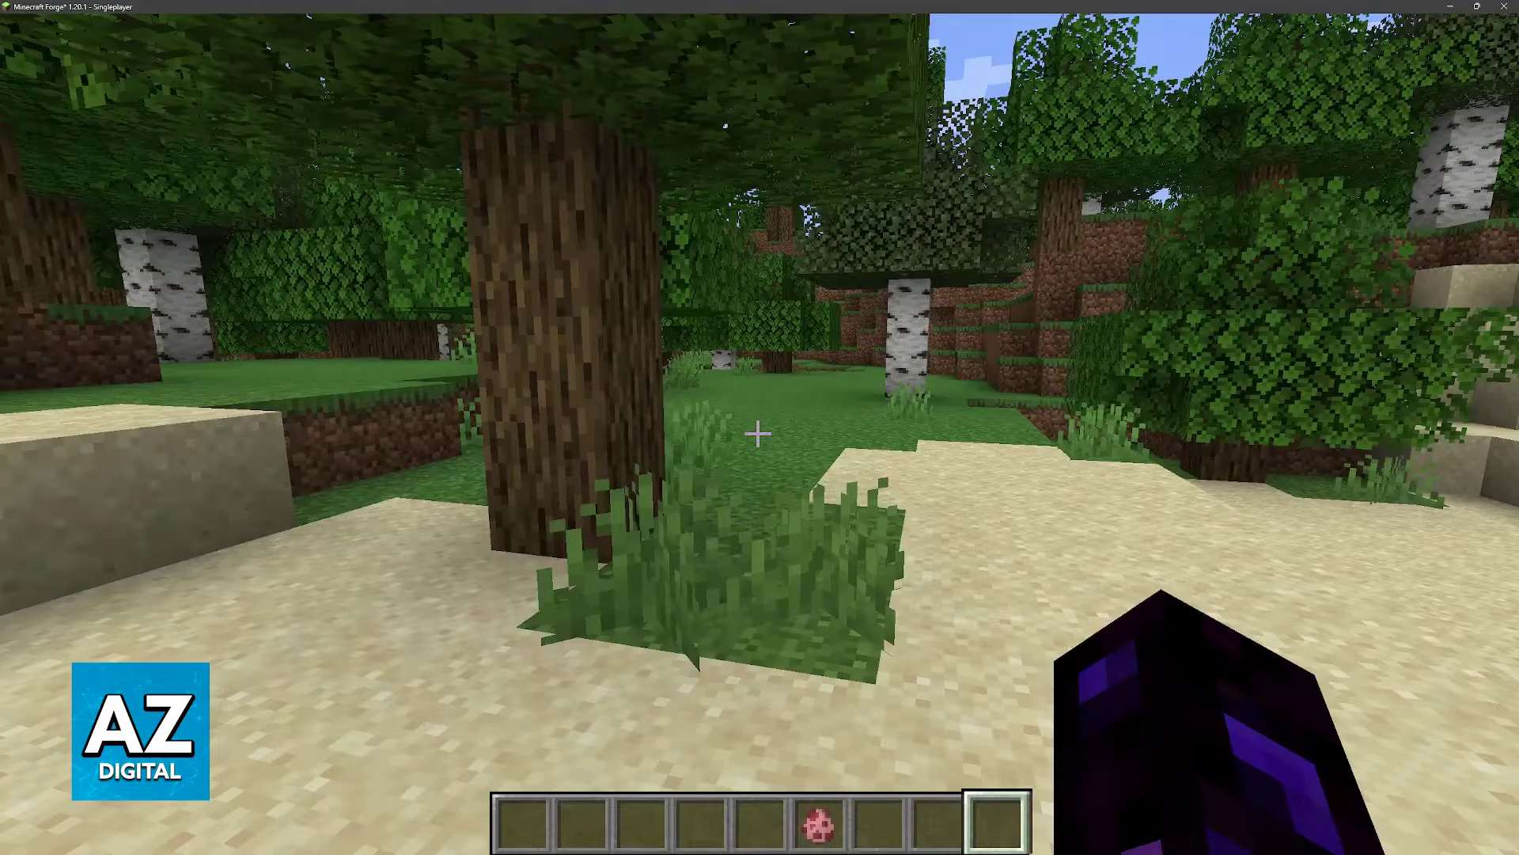
View the Framework, Forge and Controllable entries in the Mods list, then return to the pause menu
{"action": "key", "text": "w"}
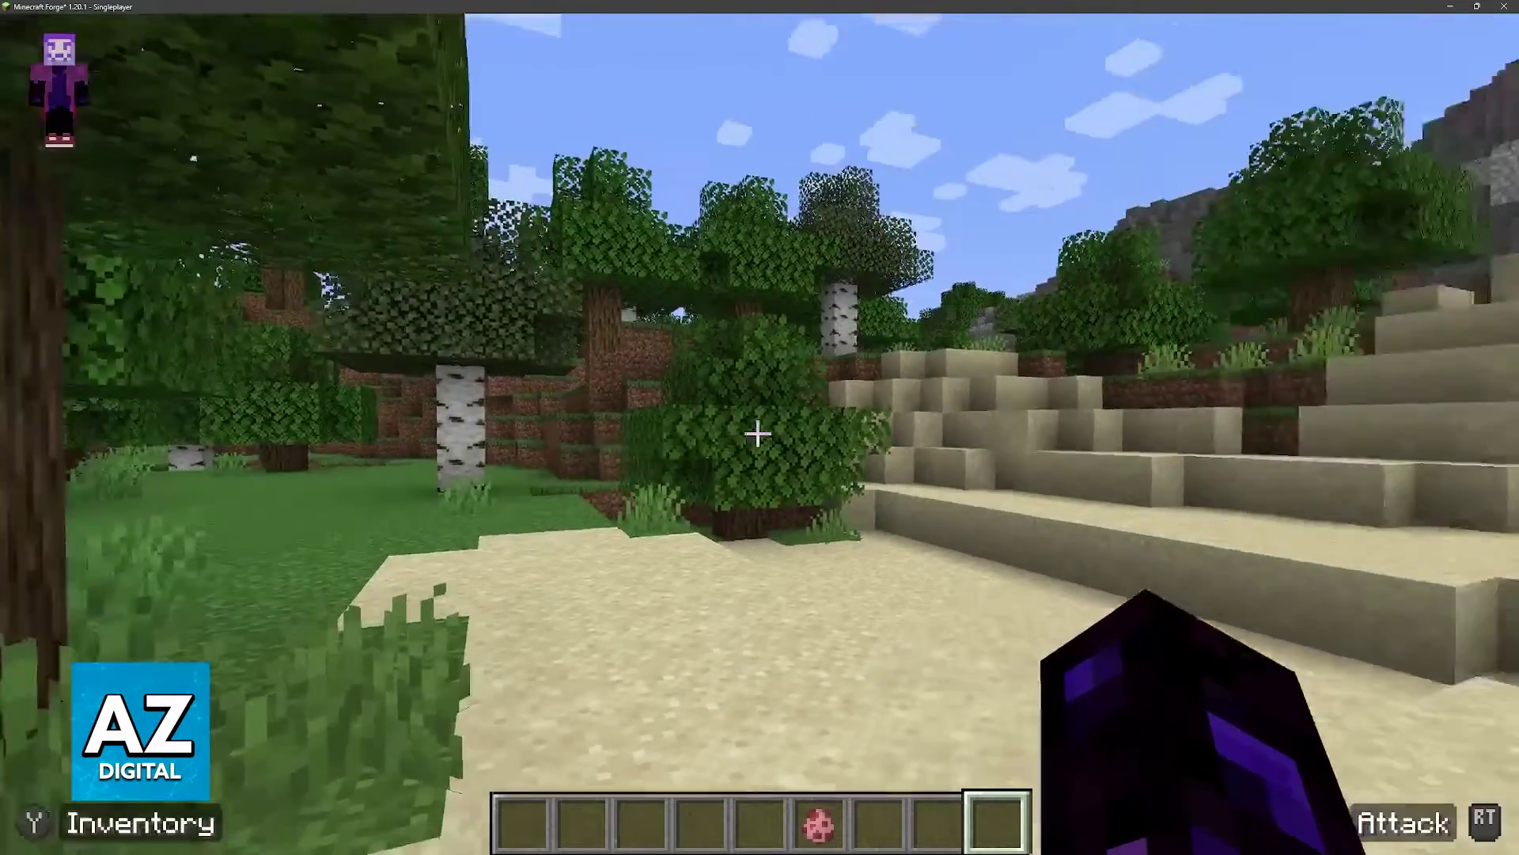
{"action": "key", "text": "Escape"}
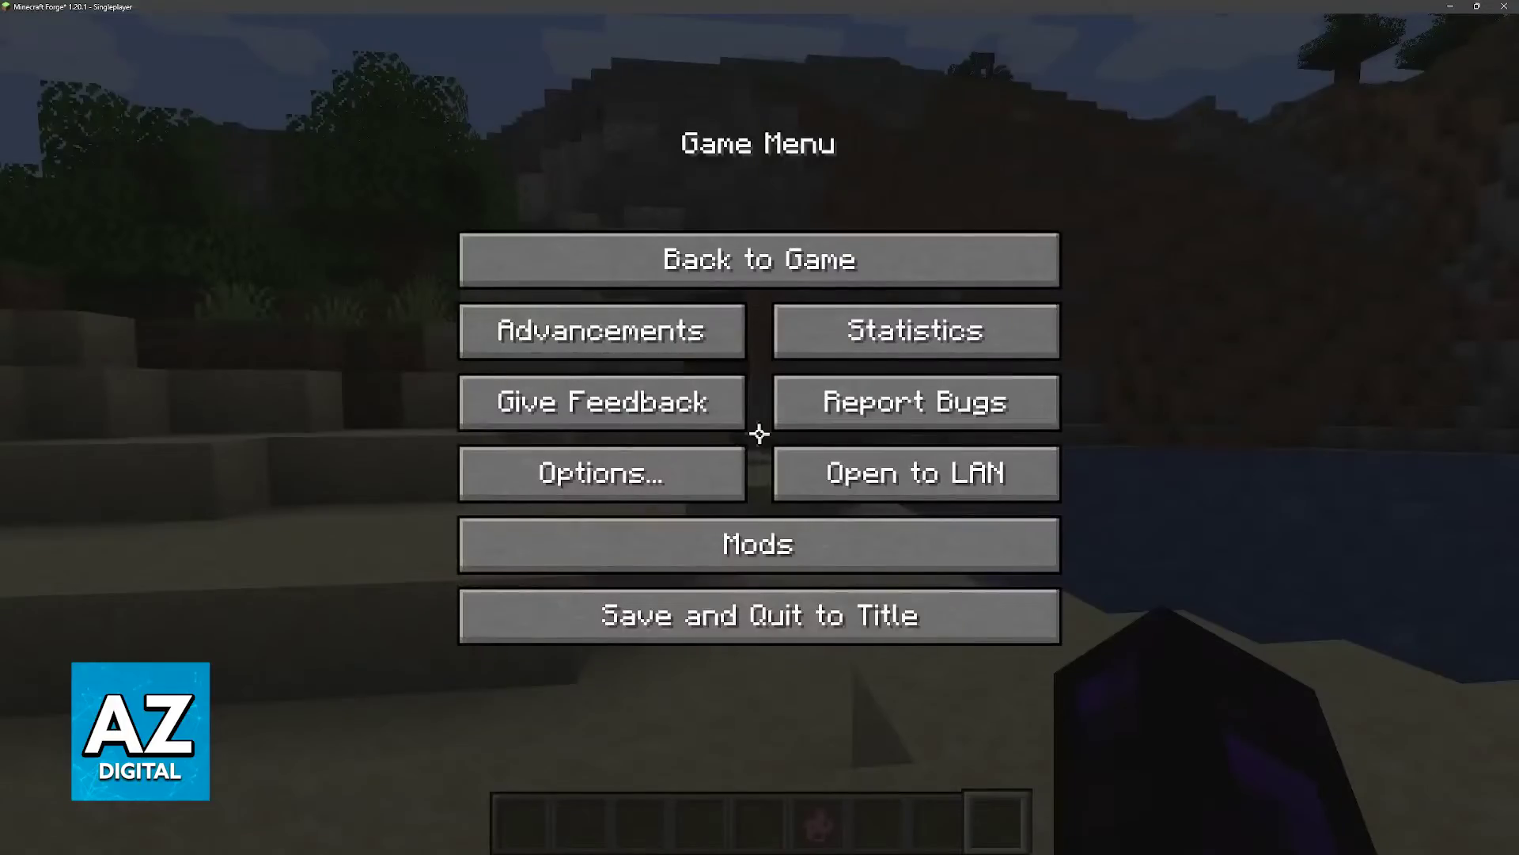
{"action": "left_click", "coordinate": [758, 536]}
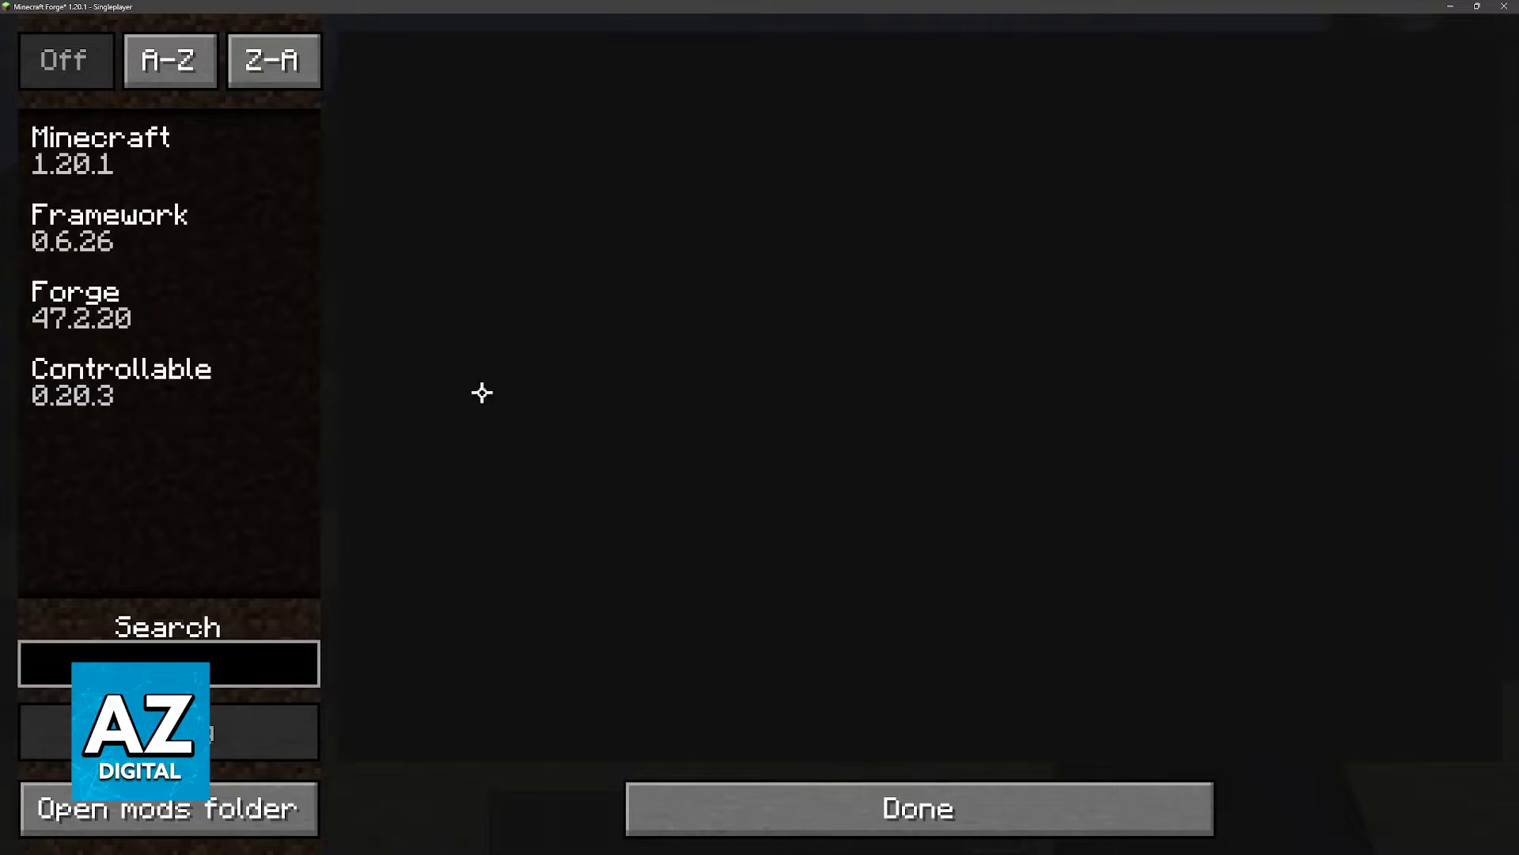
{"action": "left_click", "coordinate": [130, 245]}
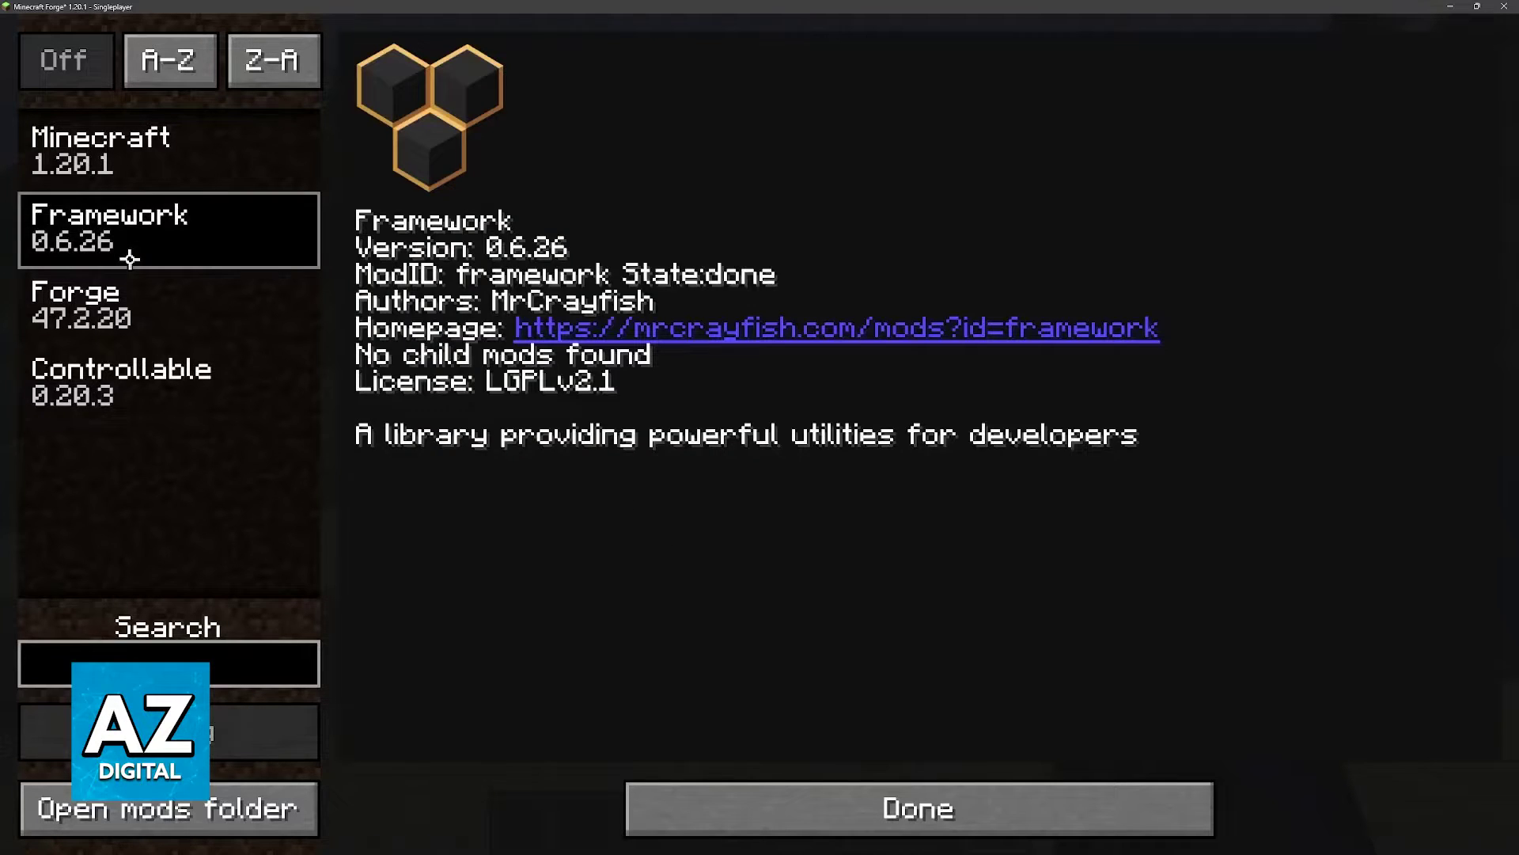
{"action": "left_click", "coordinate": [130, 309]}
{"action": "left_click", "coordinate": [129, 404]}
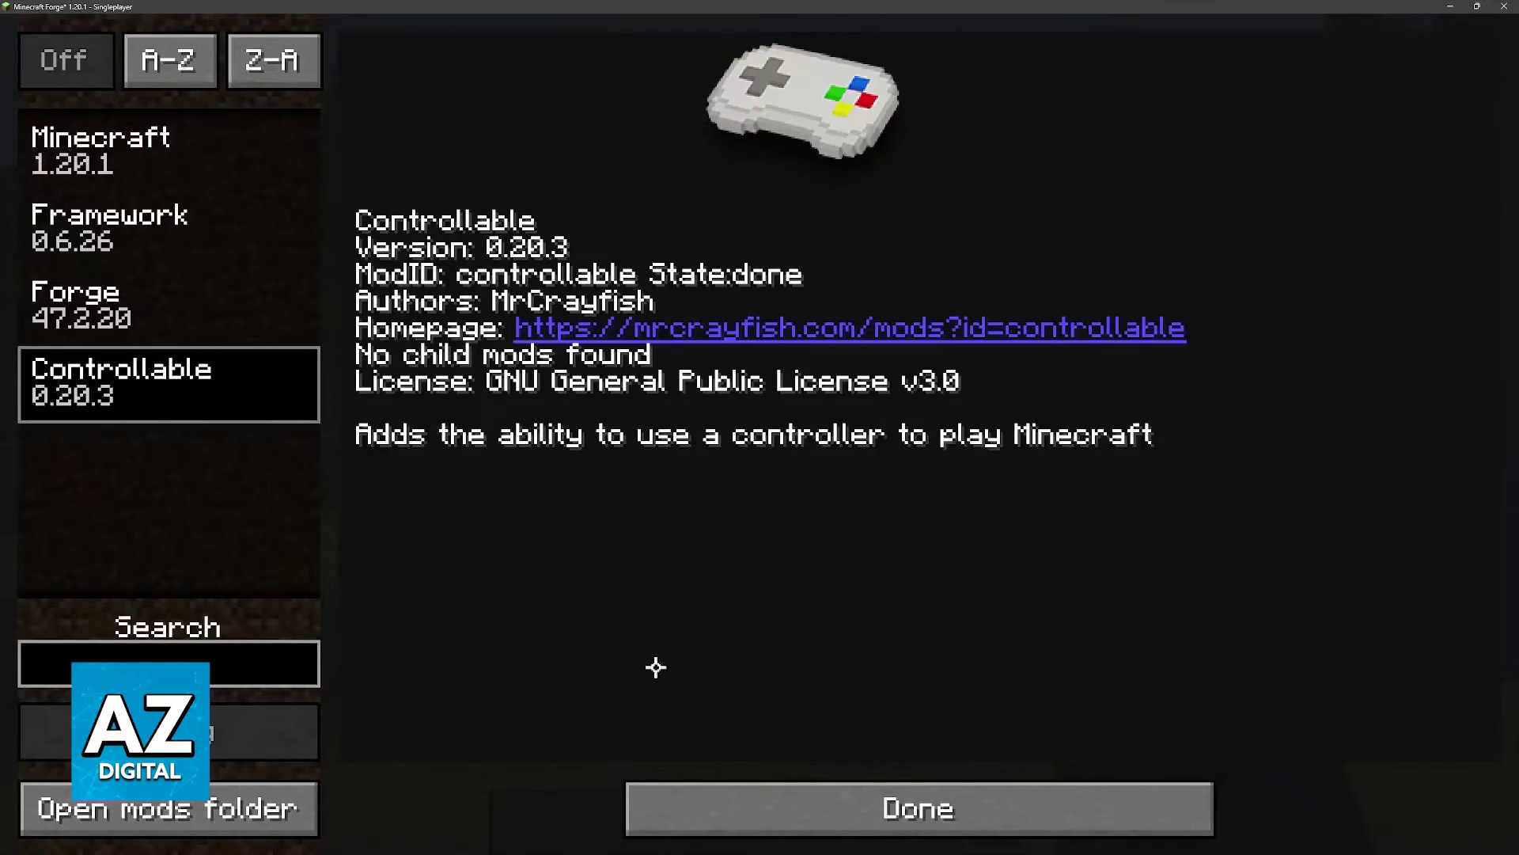
{"action": "left_click", "coordinate": [678, 794]}
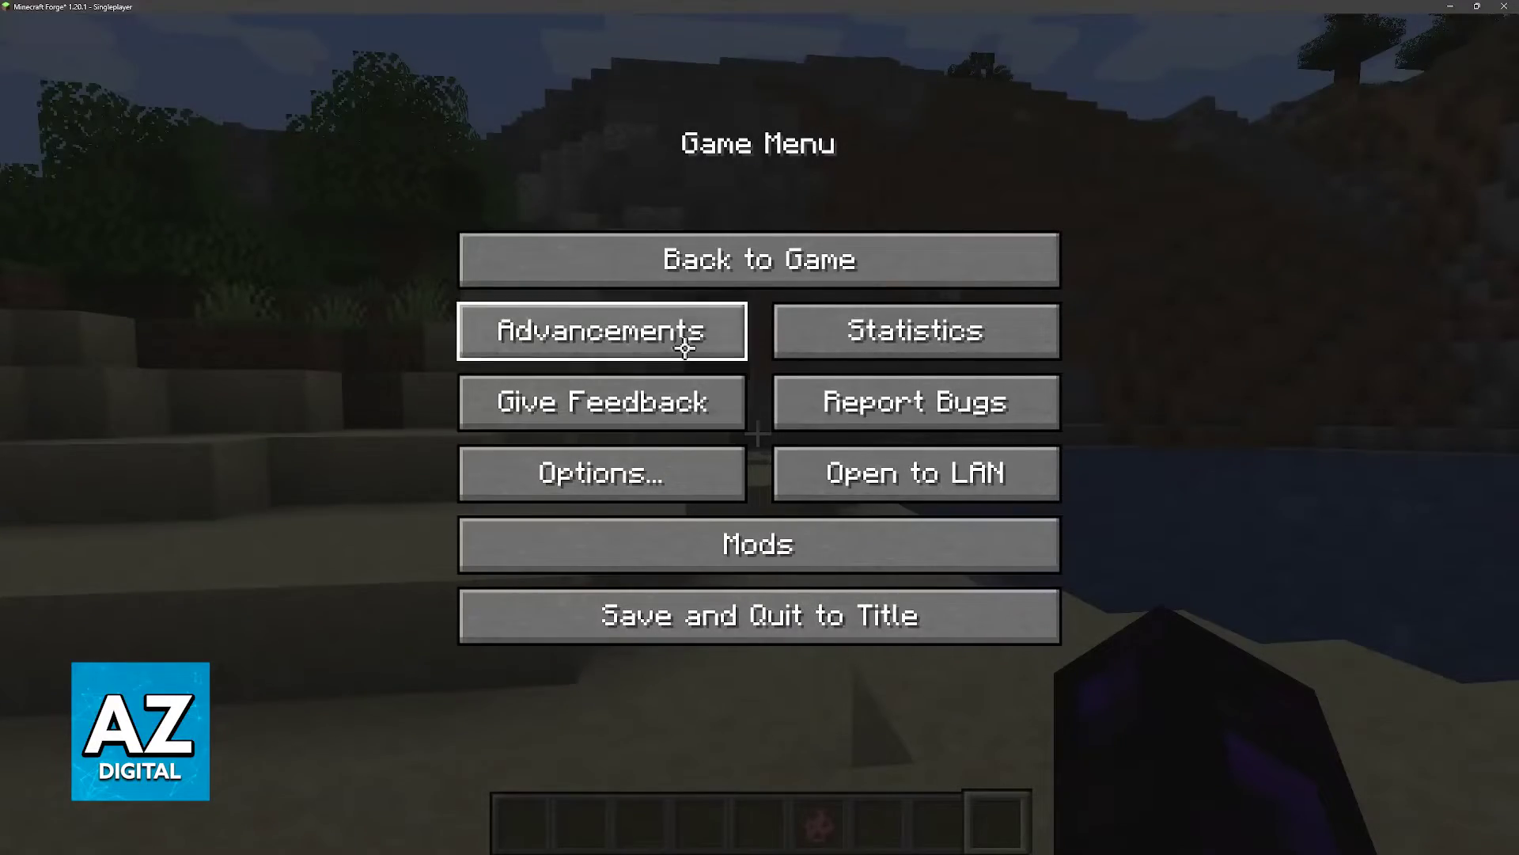
Resume play, open the inventory, view the Survival Inventory tab, then close it
{"action": "left_click", "coordinate": [760, 259]}
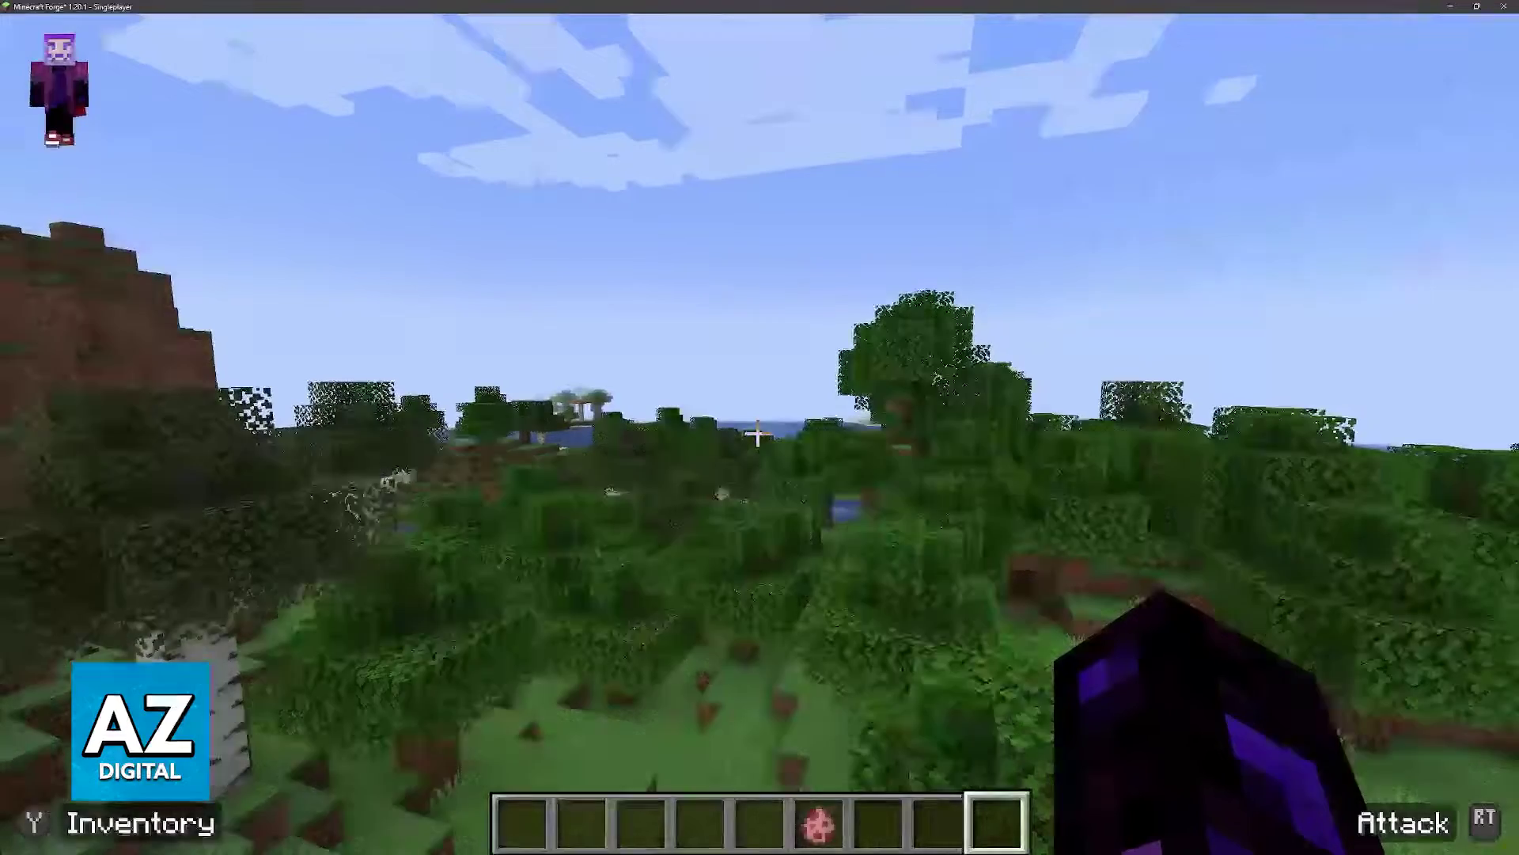
{"action": "key", "text": "e"}
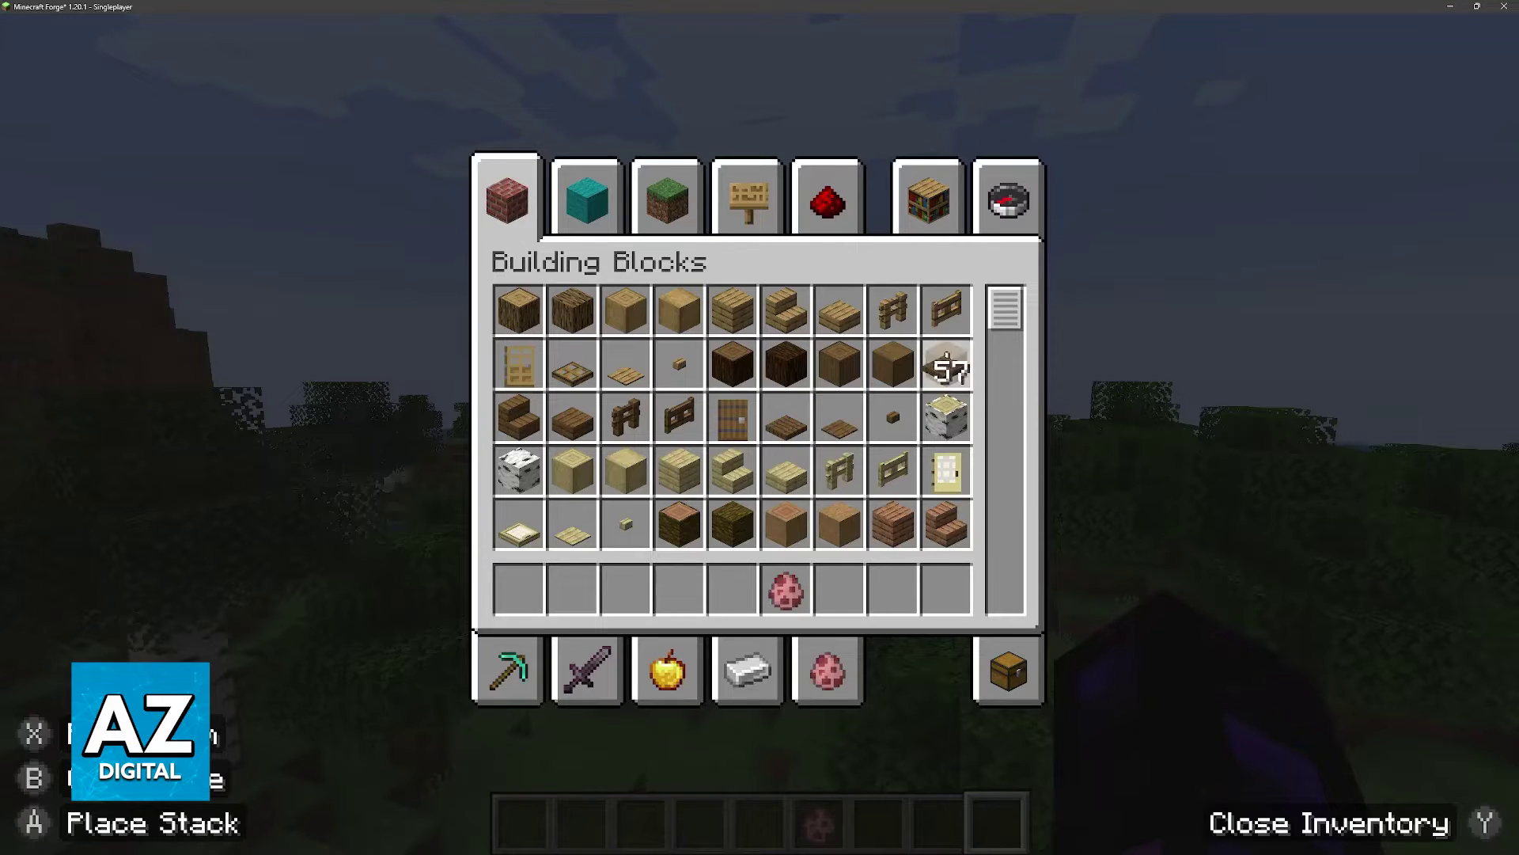
{"action": "left_click", "coordinate": [1003, 669]}
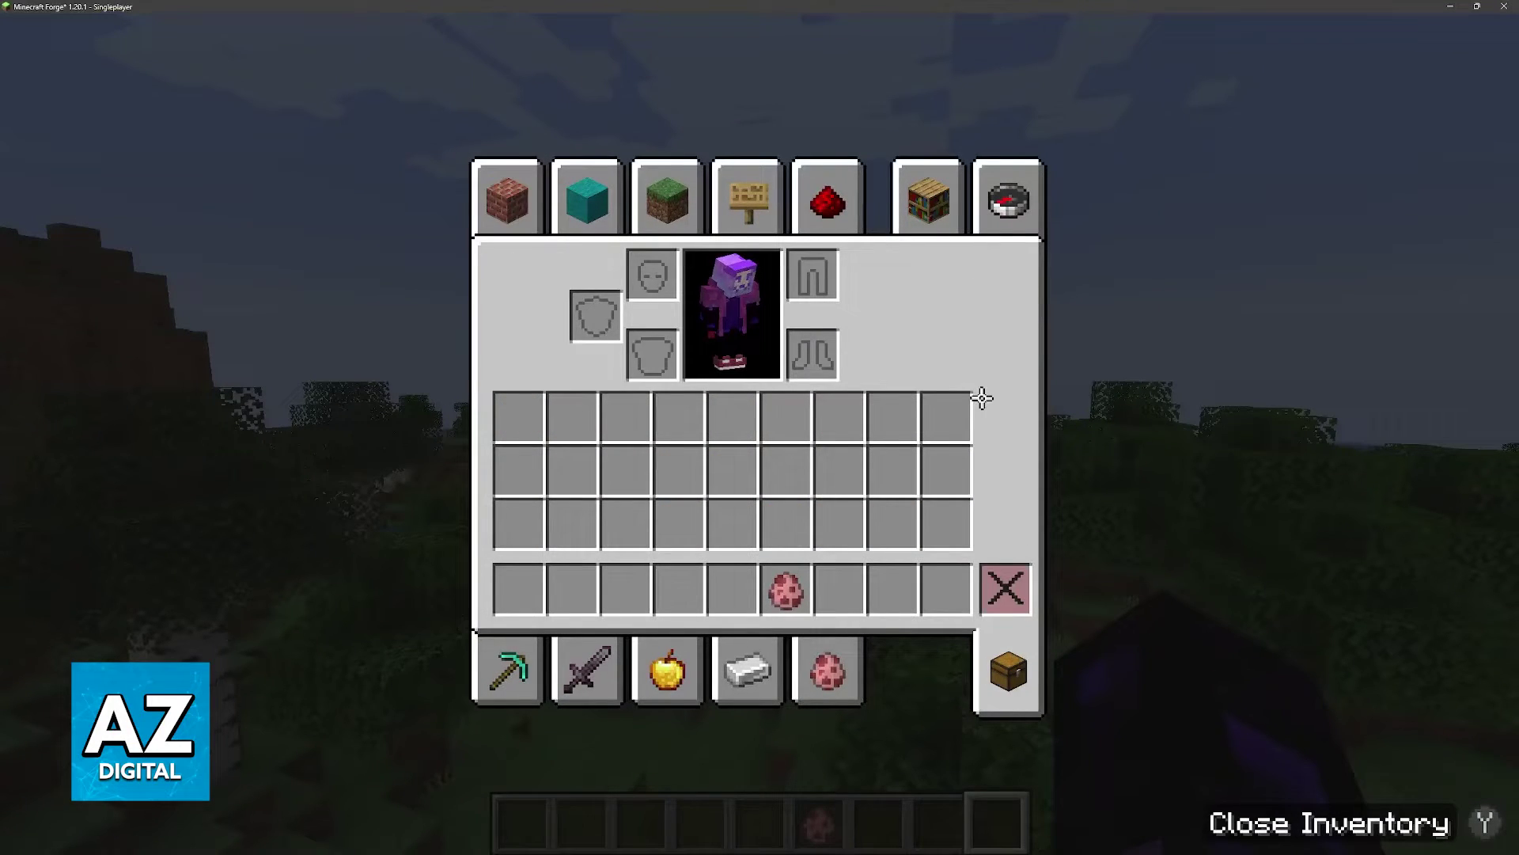
{"action": "key", "text": "e"}
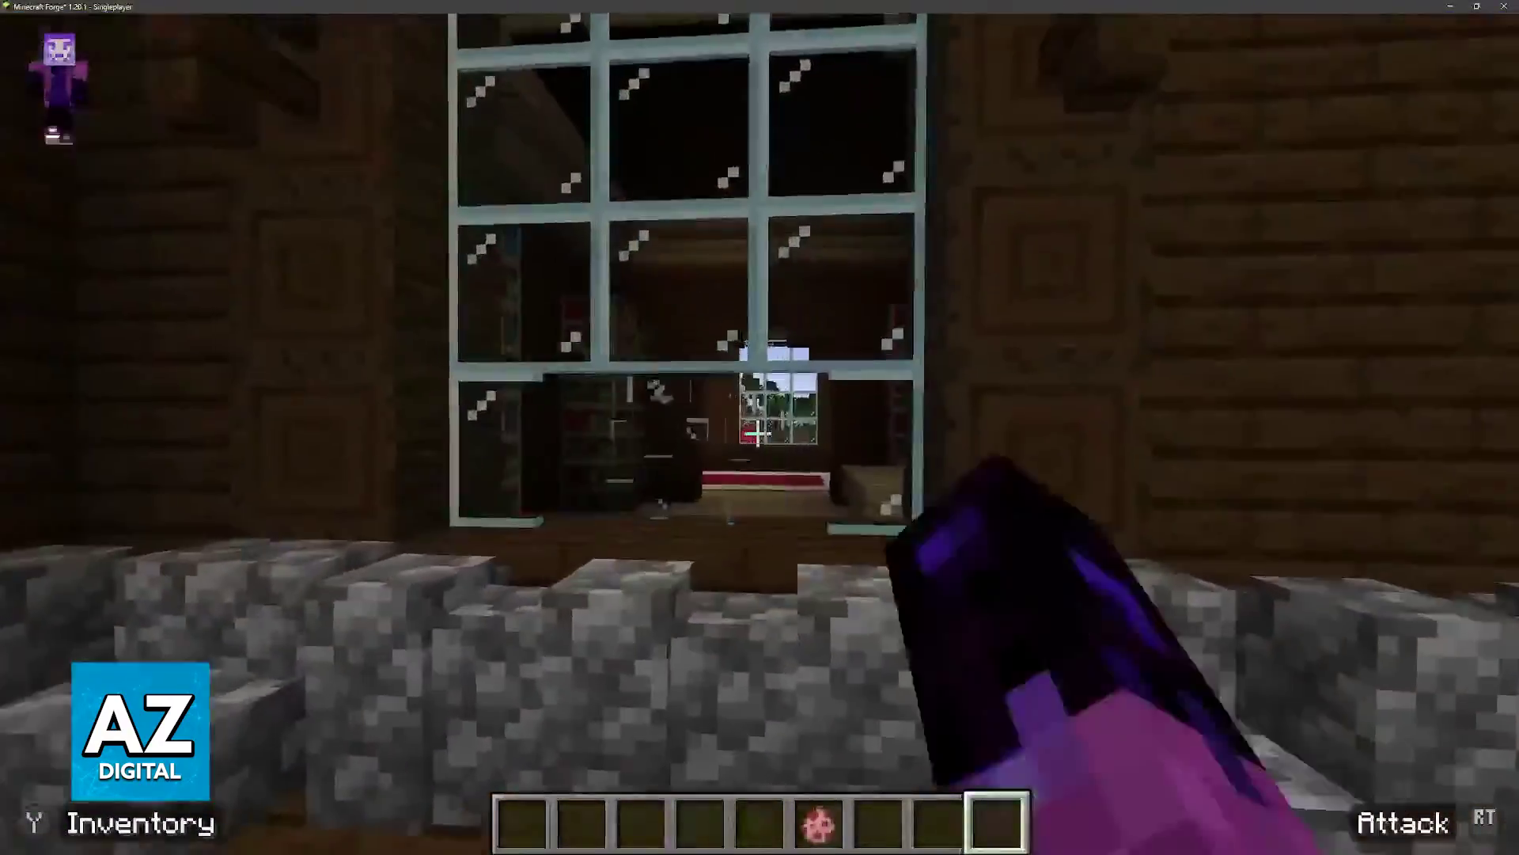
Smash the central glass panes of the window and step into the bookshelf room beside the red carpet
{"action": "key", "text": "w"}
{"action": "left_click", "coordinate": [757, 433]}
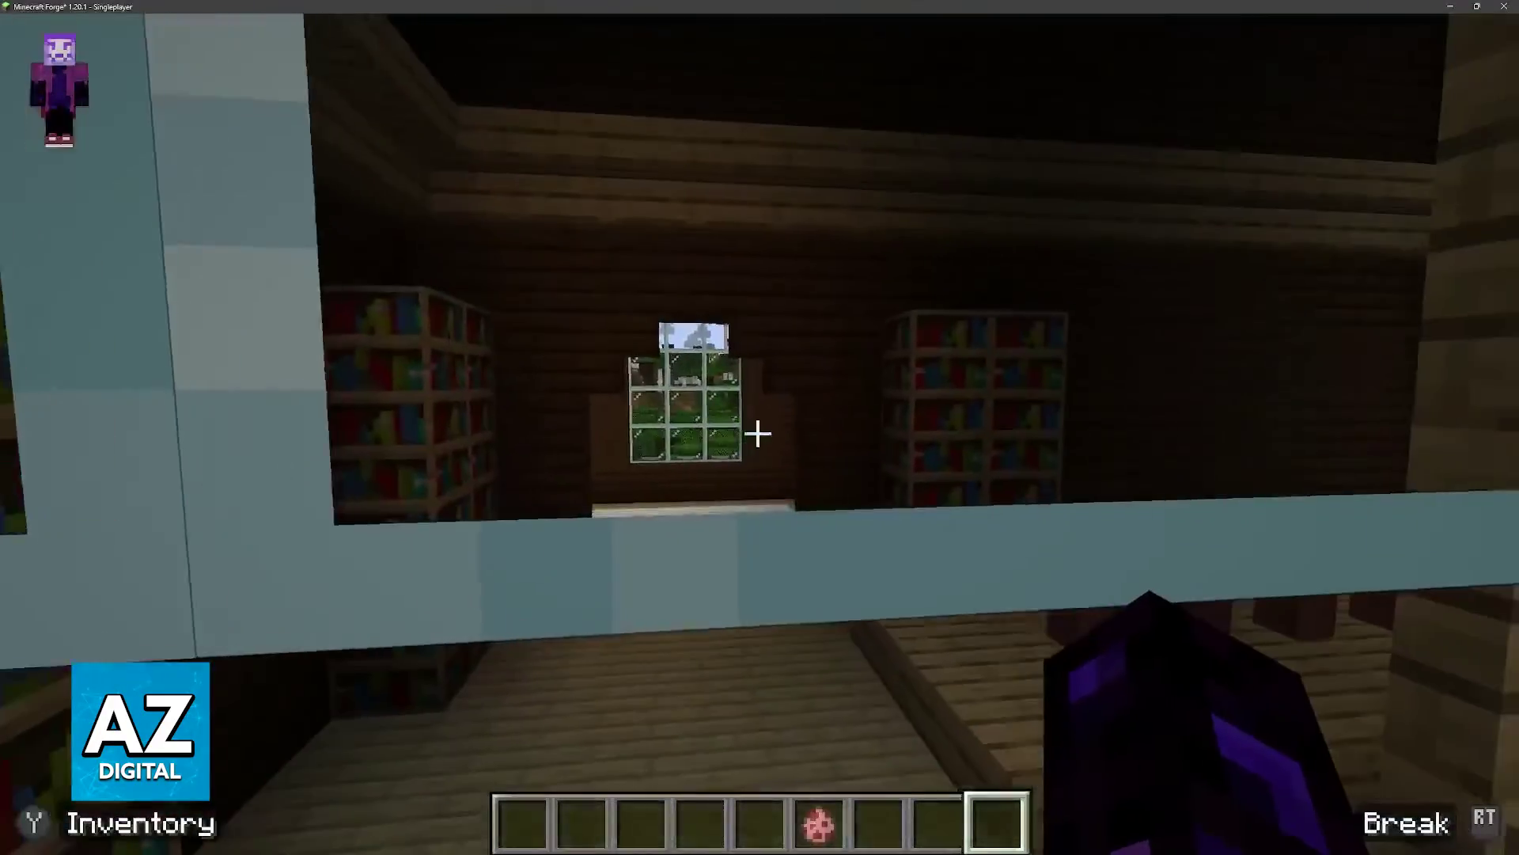
{"action": "key", "text": "w"}
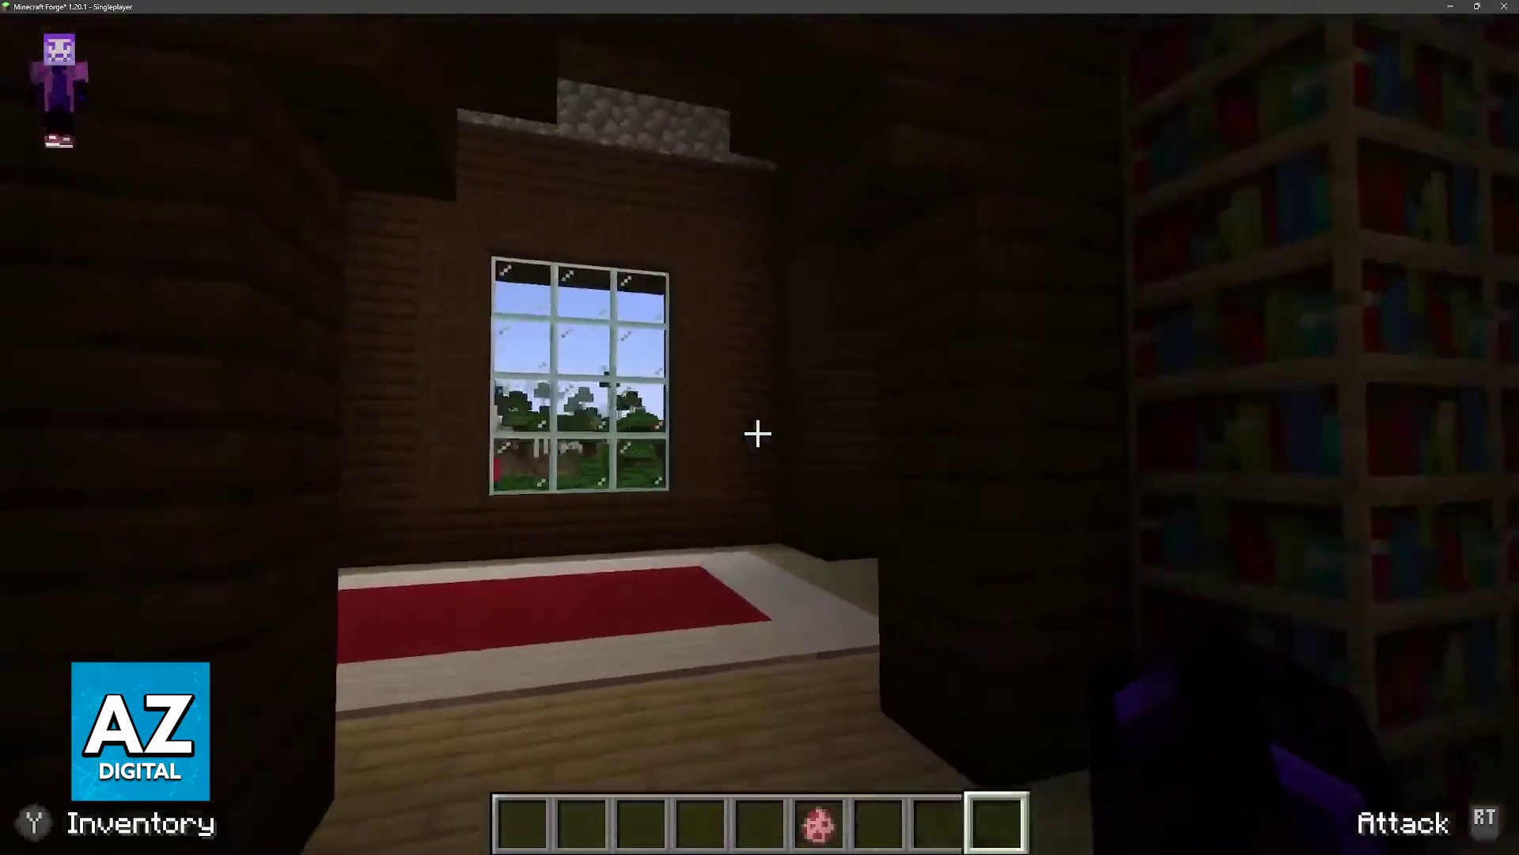